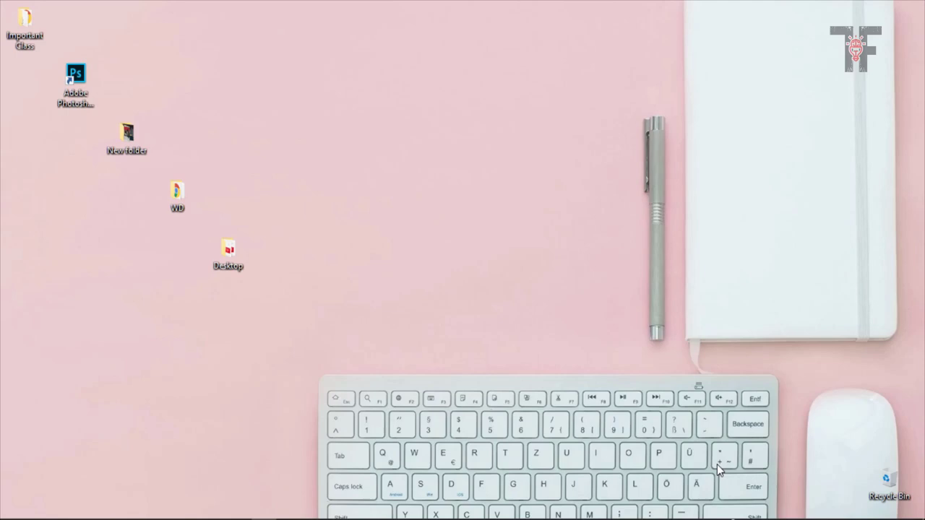
Launch Photoshop from the desktop and raise the speaker volume from 50 to 70
double_click(70, 97)
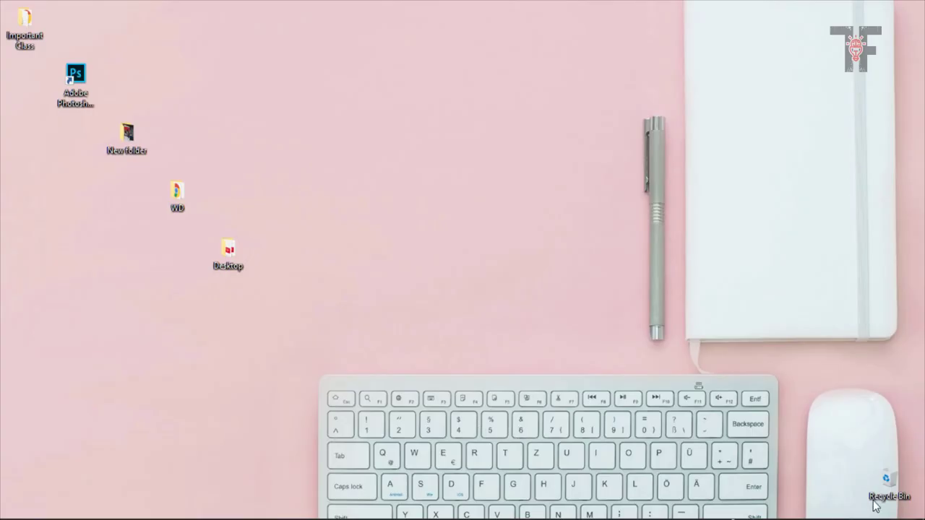
left_click(831, 518)
left_click_drag(816, 500, 847, 503)
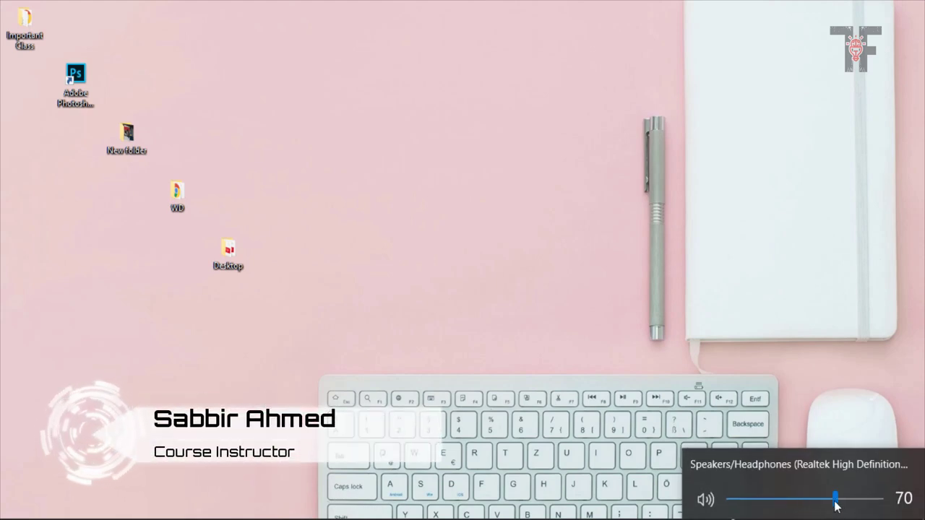
Dismiss the volume flyout and start Photoshop from its desktop shortcut
left_click(830, 519)
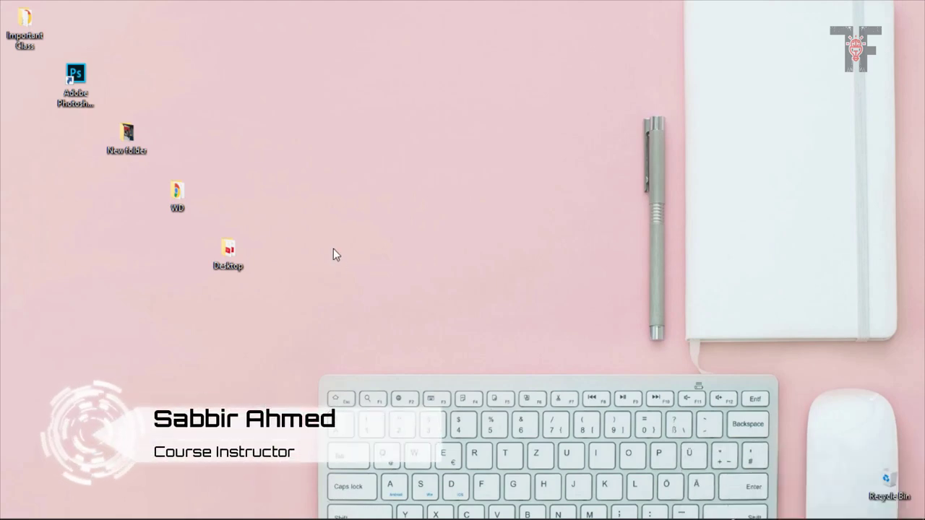
double_click(86, 82)
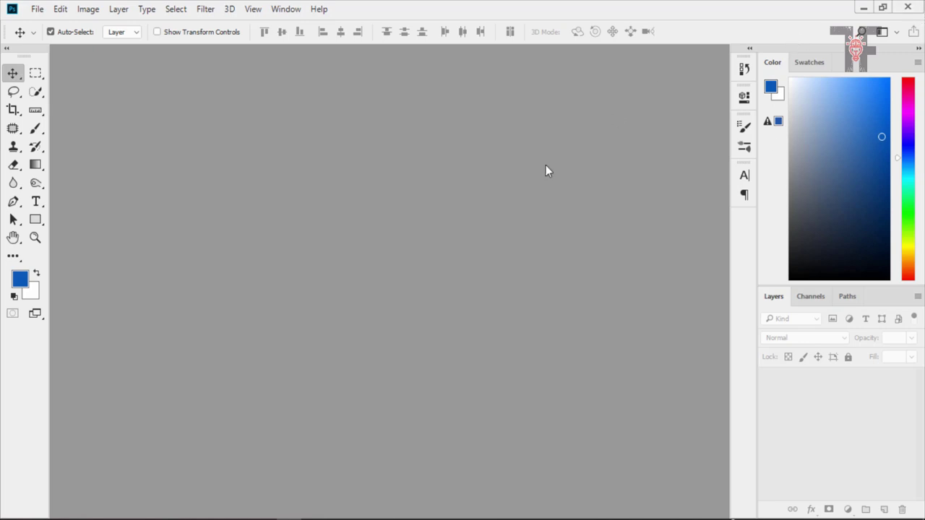
Quit Photoshop, refresh the desktop, and relaunch Photoshop with Ctrl+Alt+Shift held
left_click(908, 9)
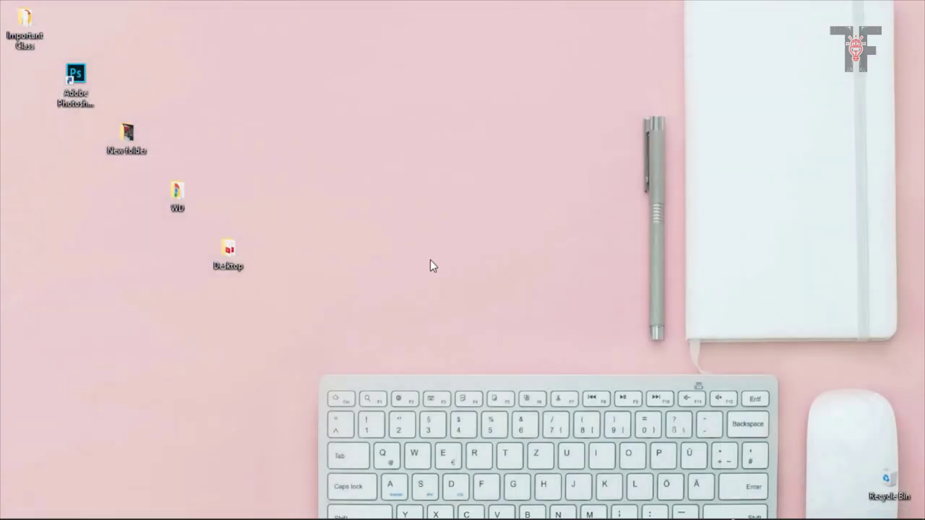
right_click(323, 166)
left_click(377, 220)
left_click(62, 88)
double_click(81, 96)
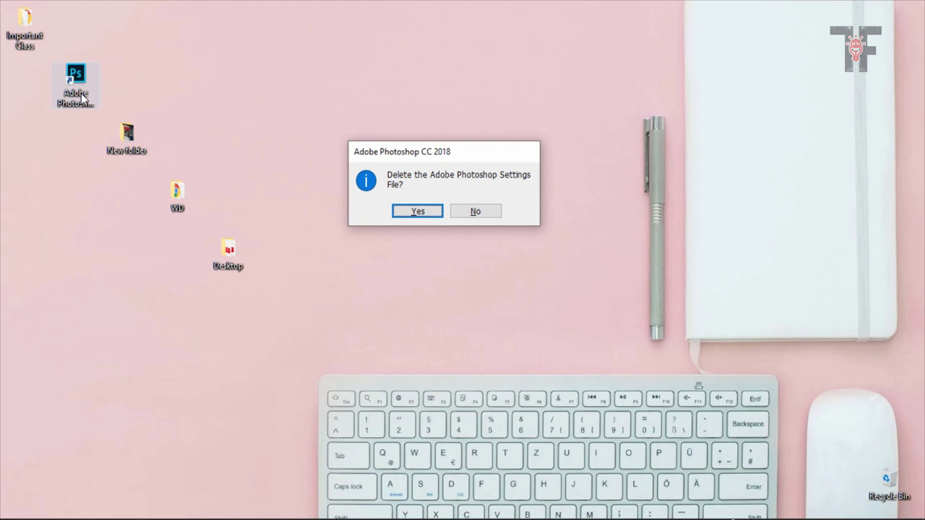
Answer Yes to delete the Adobe Photoshop Settings File
left_click(418, 211)
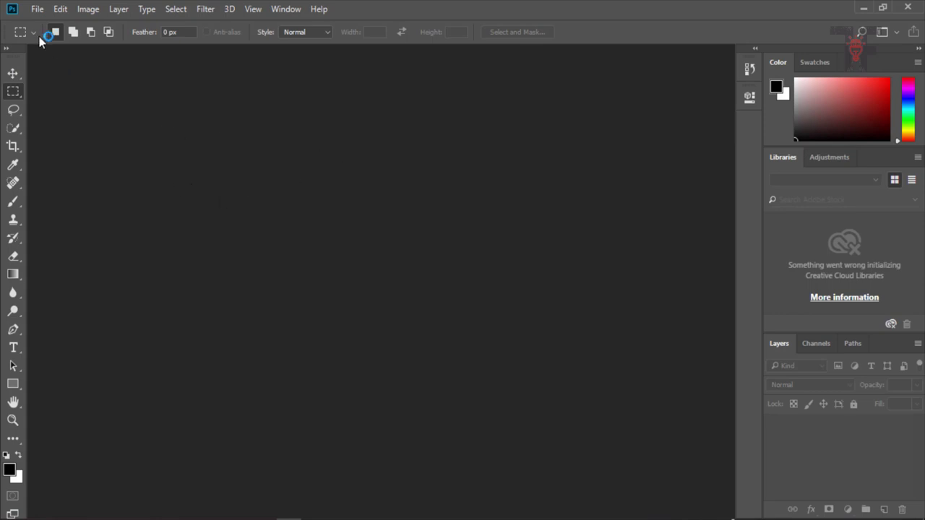
Browse the File, Edit, Image and Layer menus
left_click(37, 10)
left_click(38, 10)
left_click(59, 8)
left_click(431, 5)
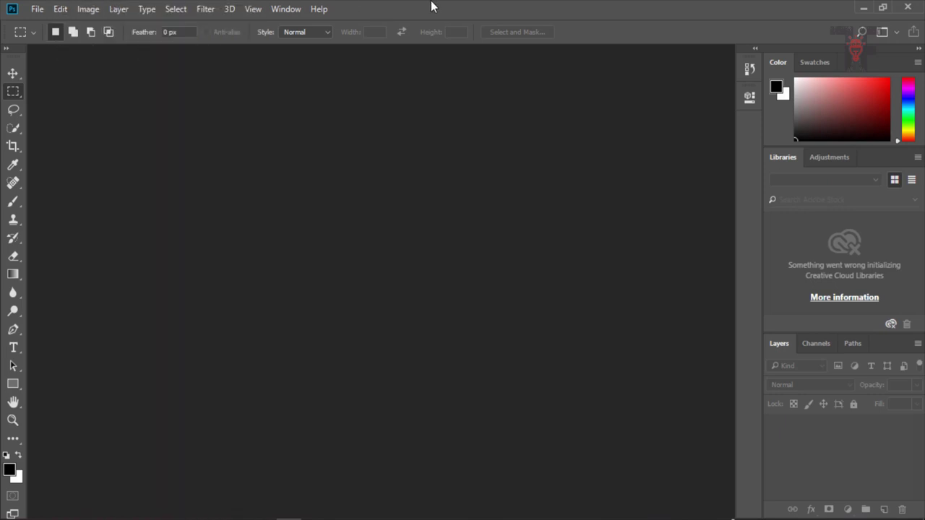
left_click(88, 9)
left_click(118, 8)
Browse the Type, Filter, View and Window menus, ending on Help
left_click(157, 9)
left_click(163, 9)
left_click(206, 9)
left_click(215, 9)
left_click(251, 9)
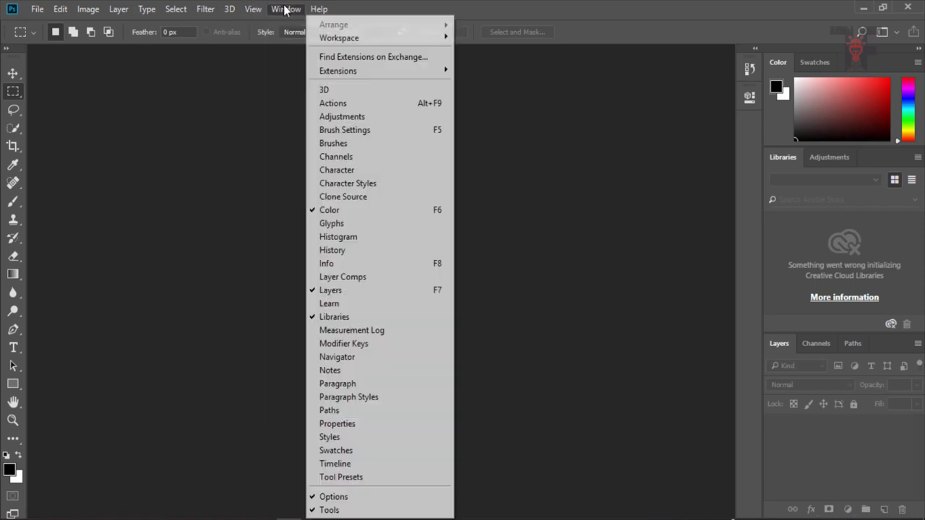
left_click(288, 9)
left_click(319, 8)
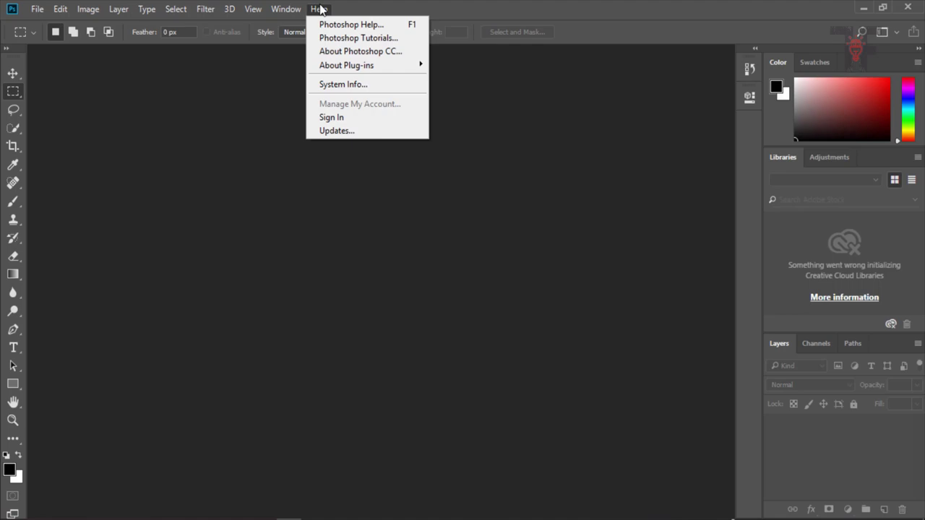
Close the Window menu and open the workspace switcher list
mouse_move(286, 9)
left_click(883, 36)
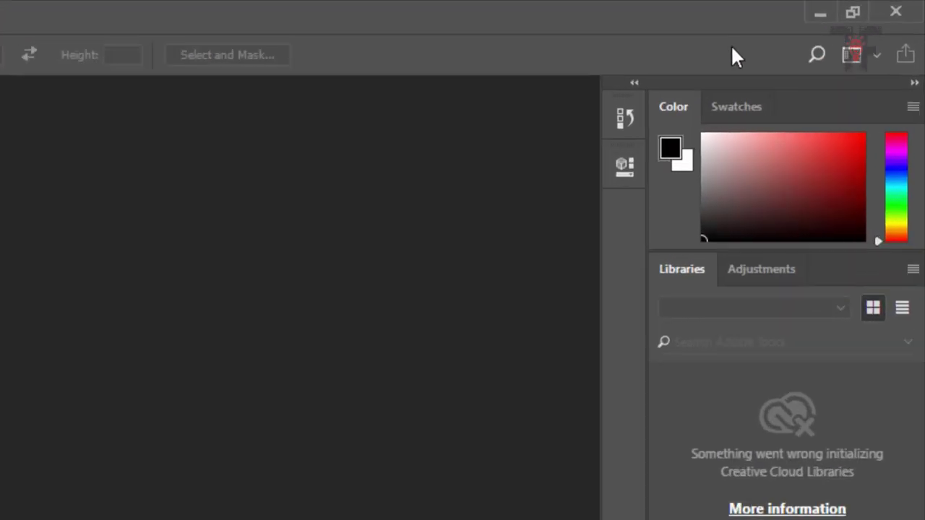
left_click(815, 112)
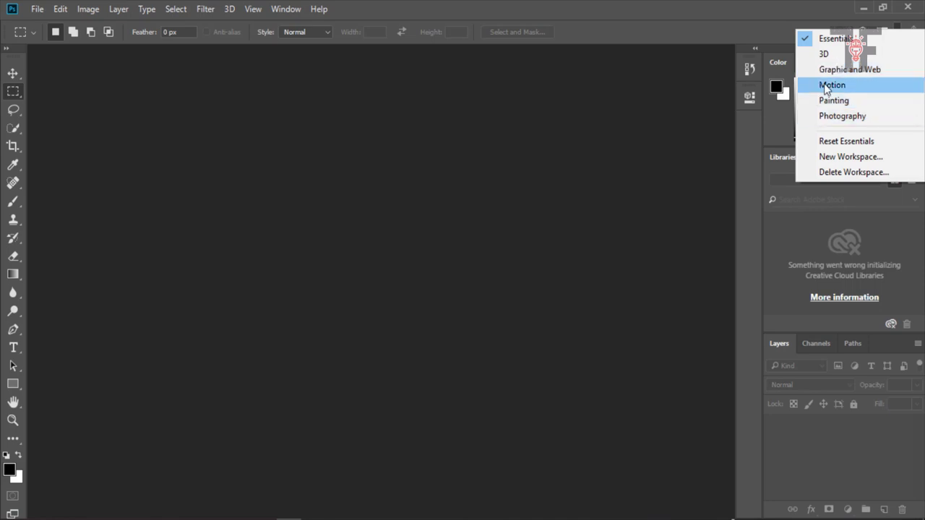
Switch to the Motion workspace, then to the Painting workspace
left_click(824, 84)
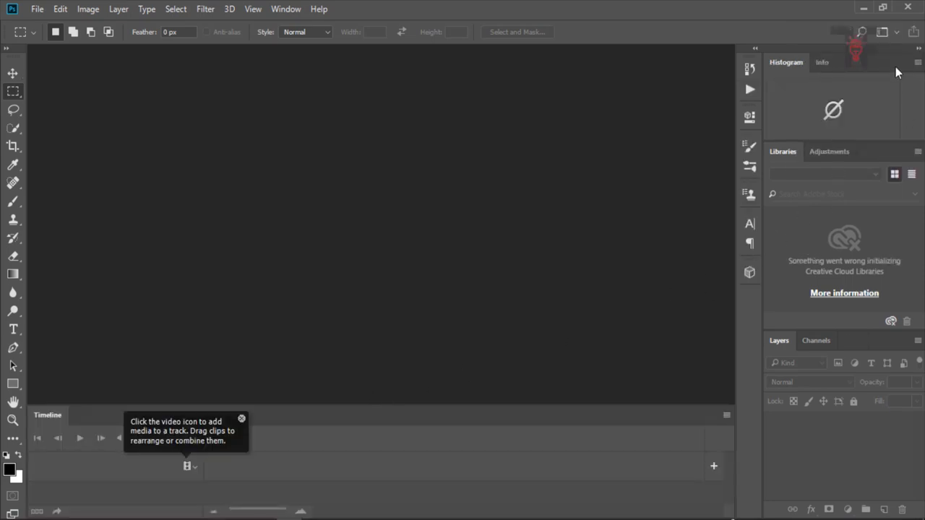
left_click(896, 32)
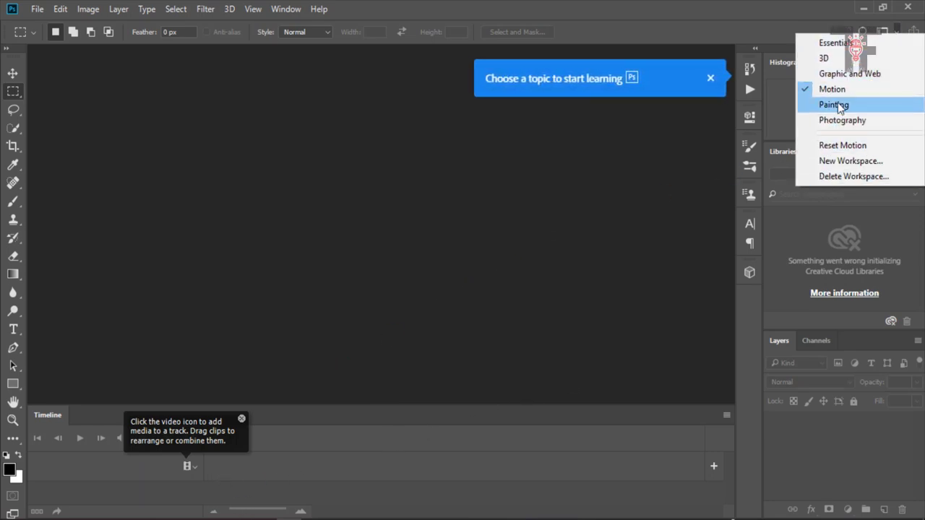
left_click(390, 355)
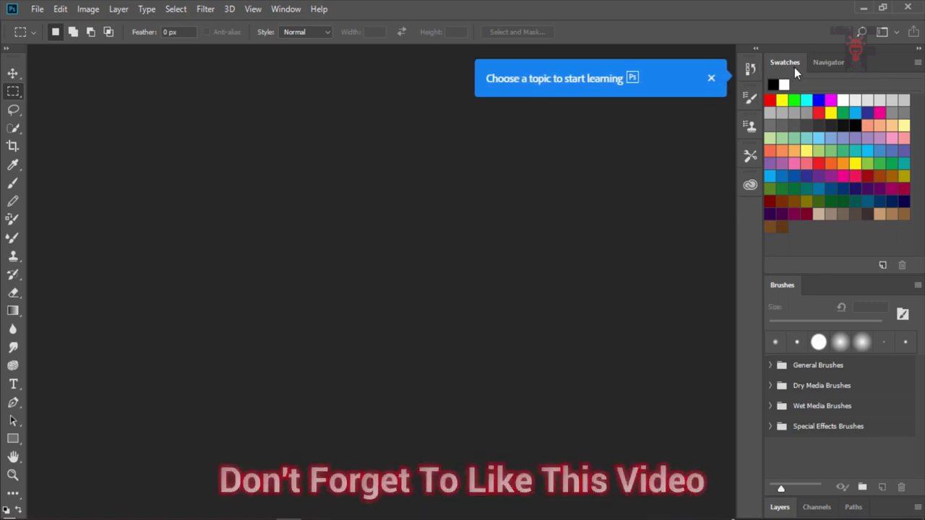
Check the Navigator and Swatches panels, then apply Photography and close the 'Choose a topic' popup
left_click(830, 65)
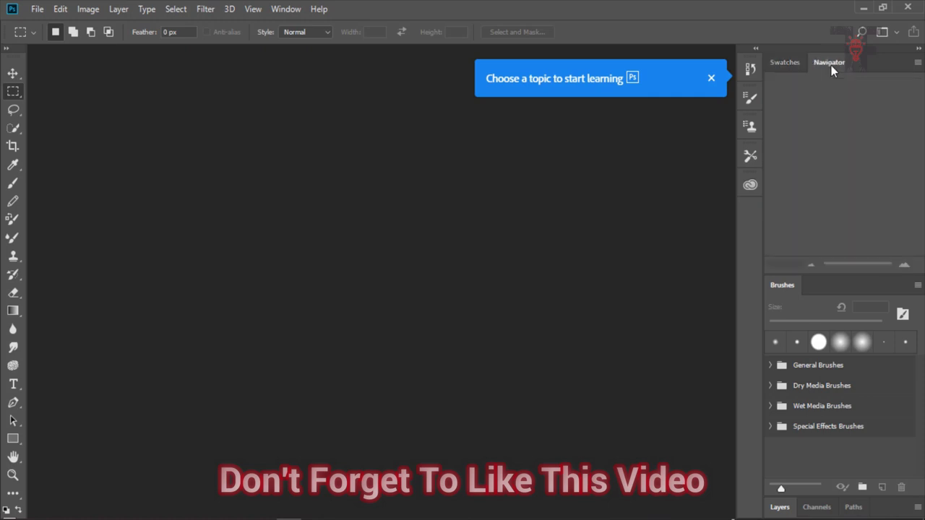
left_click(788, 64)
left_click(883, 33)
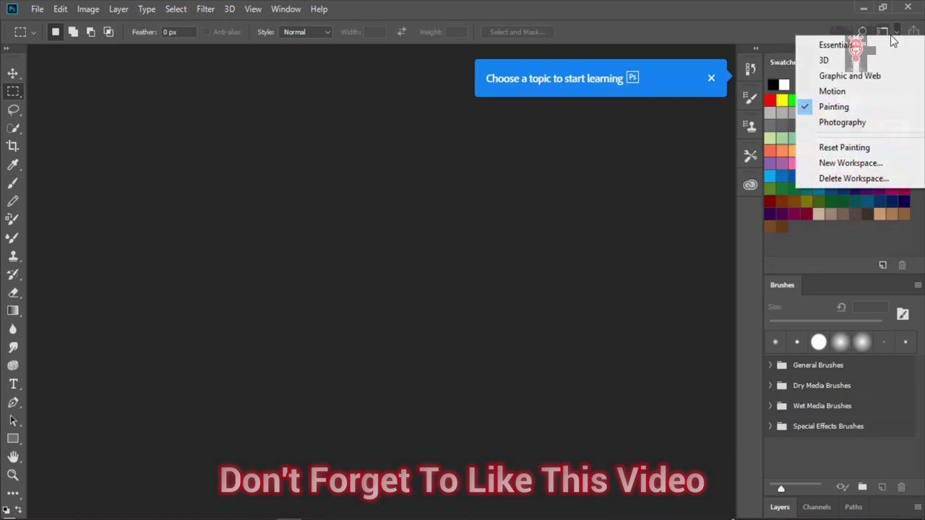
left_click(861, 124)
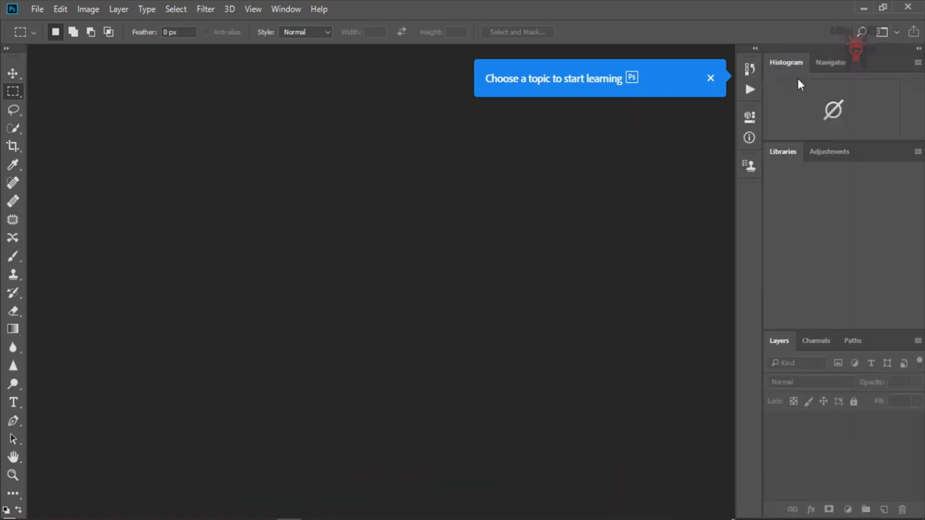
left_click(710, 79)
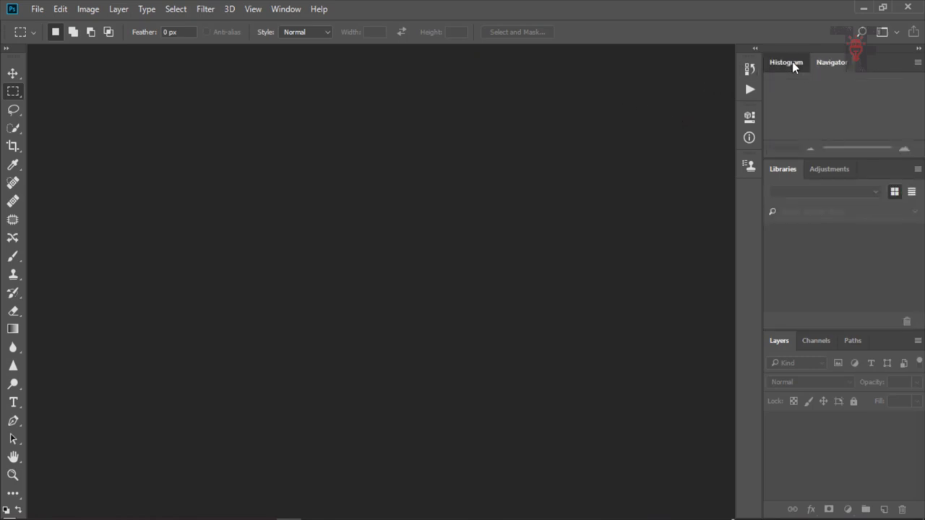
Save a New Workspace named with the user's name followed by 'WS'
left_click(896, 34)
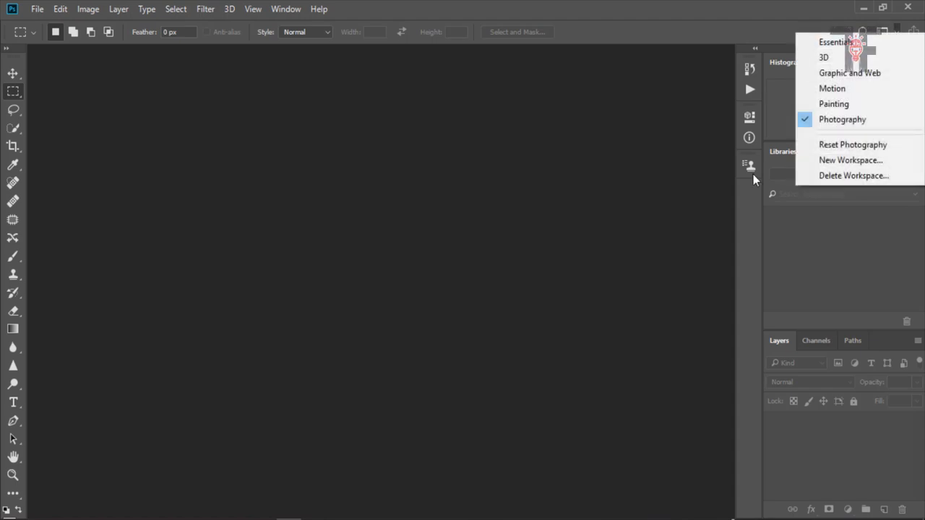
left_click(480, 10)
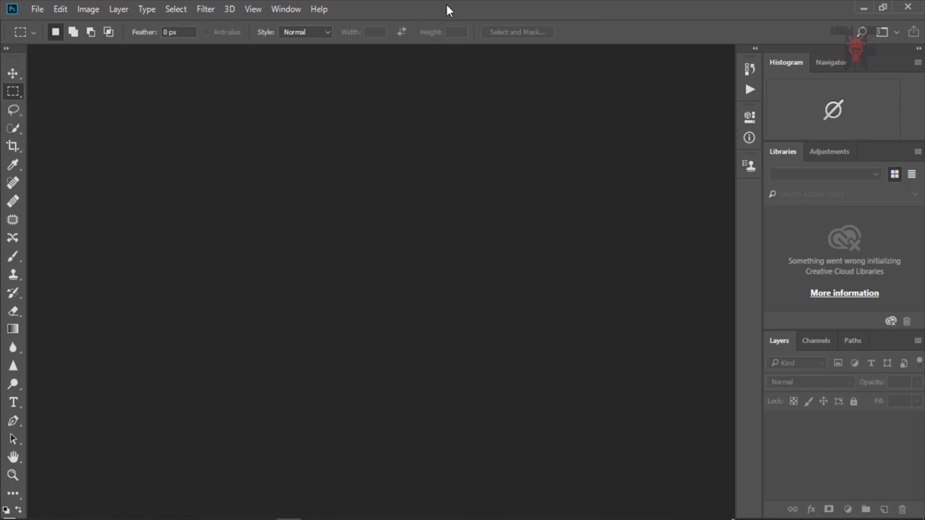
left_click(896, 34)
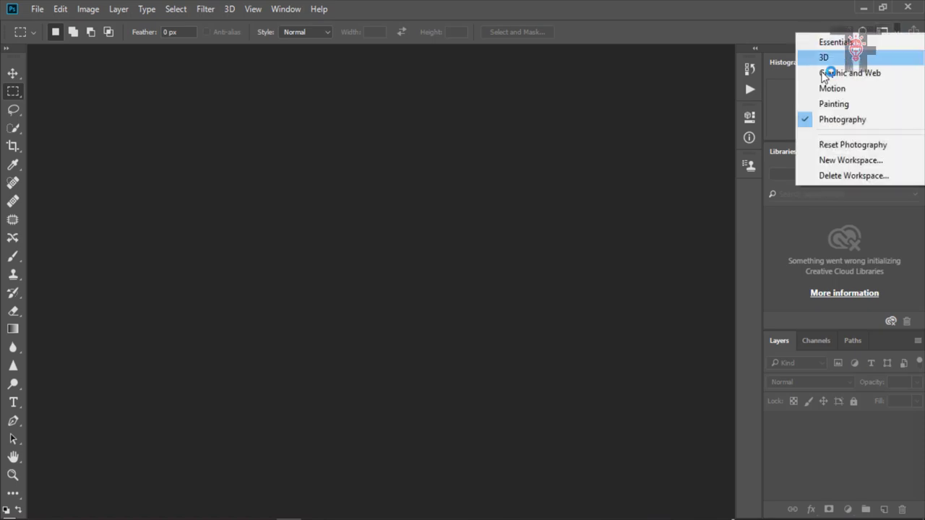
left_click(847, 161)
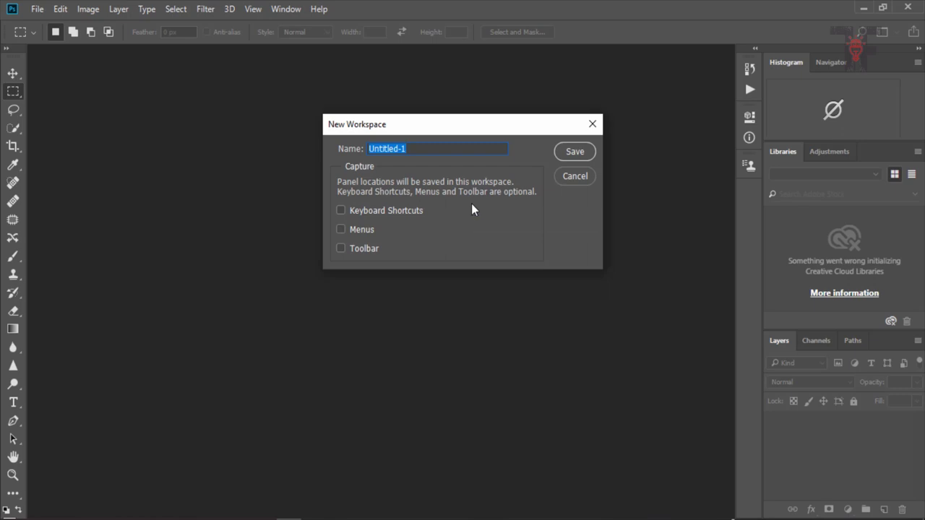
type("Sabbir Ahmed W")
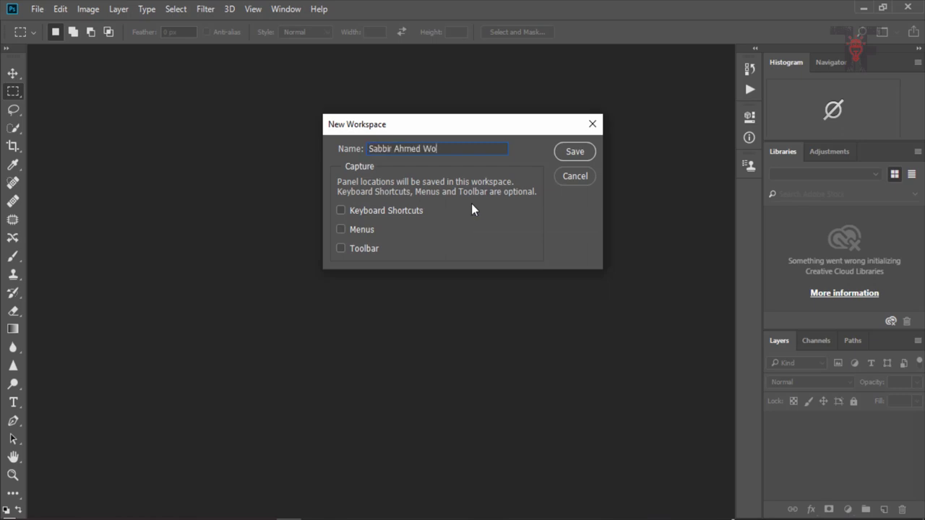
type("S")
left_click(569, 153)
Widen the toolbar to two columns and switch to the Essentials workspace
left_click(7, 48)
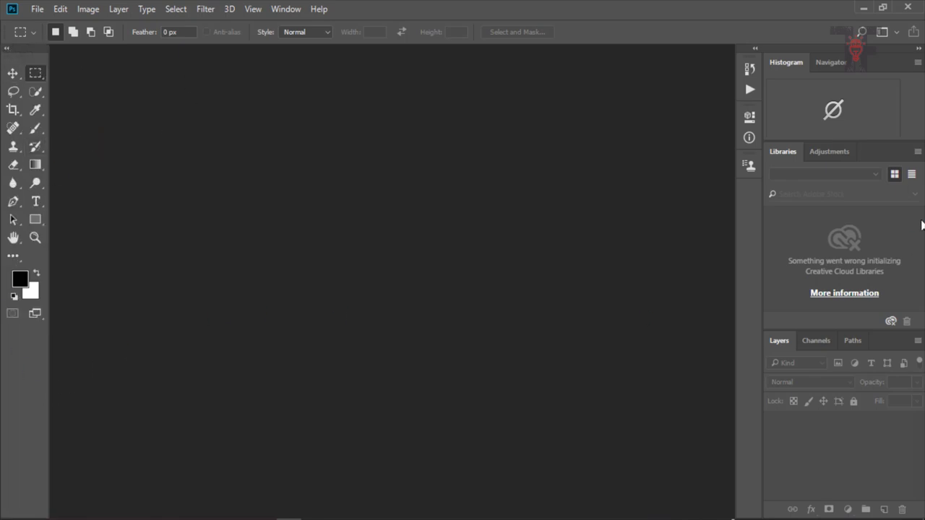
left_click(893, 33)
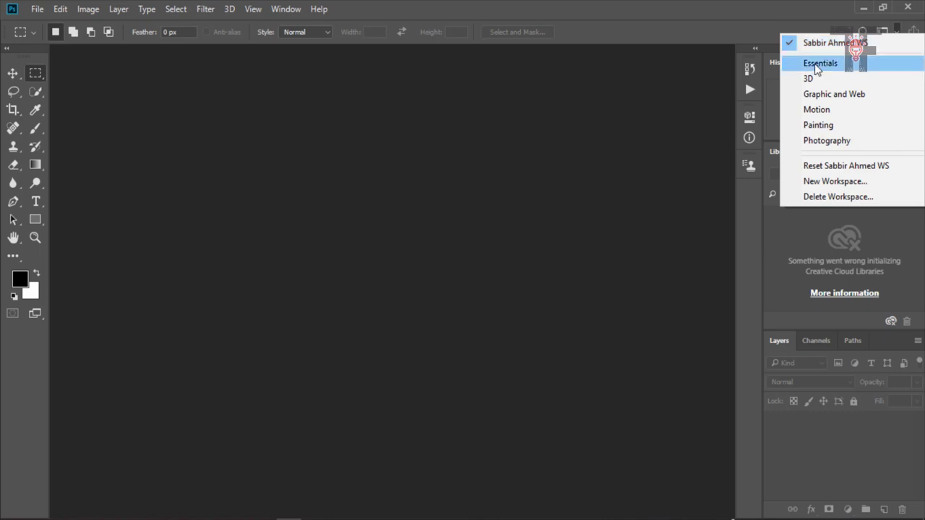
left_click(817, 64)
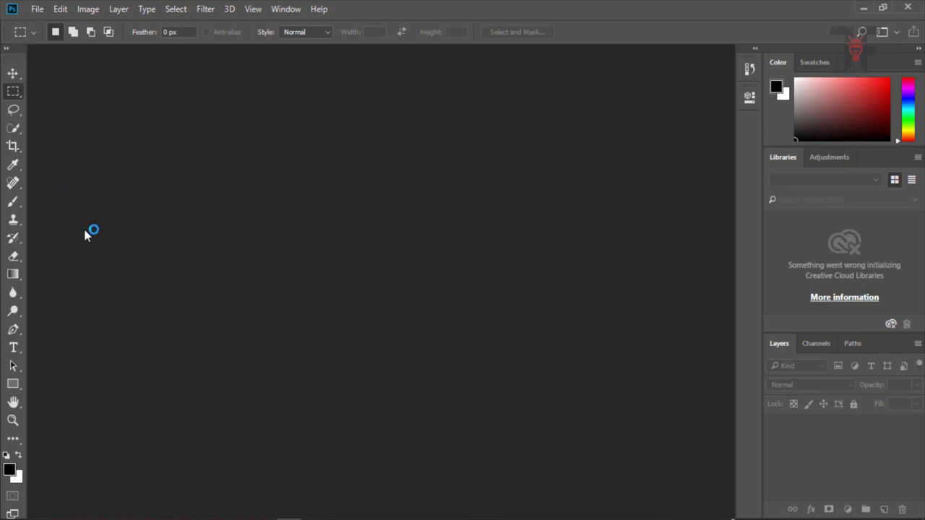
Reapply the saved custom workspace, then return to Essentials
left_click(894, 33)
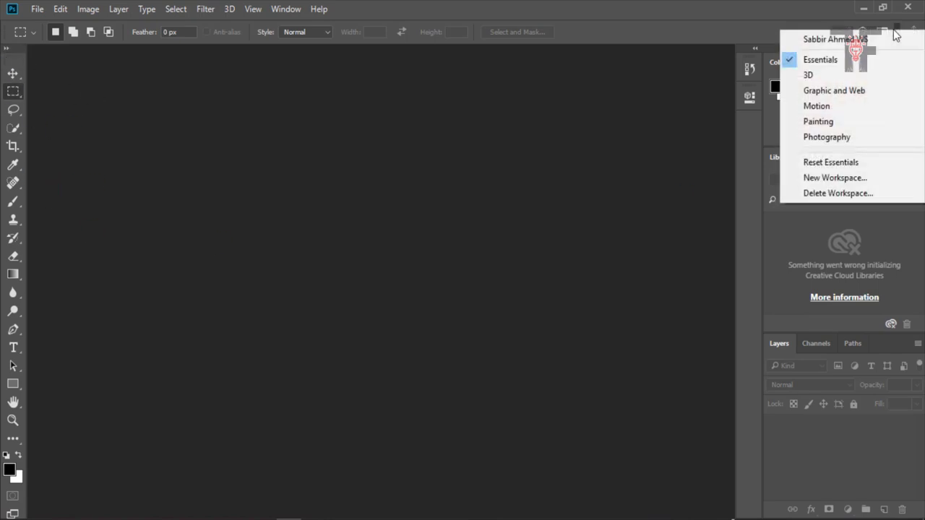
left_click(826, 40)
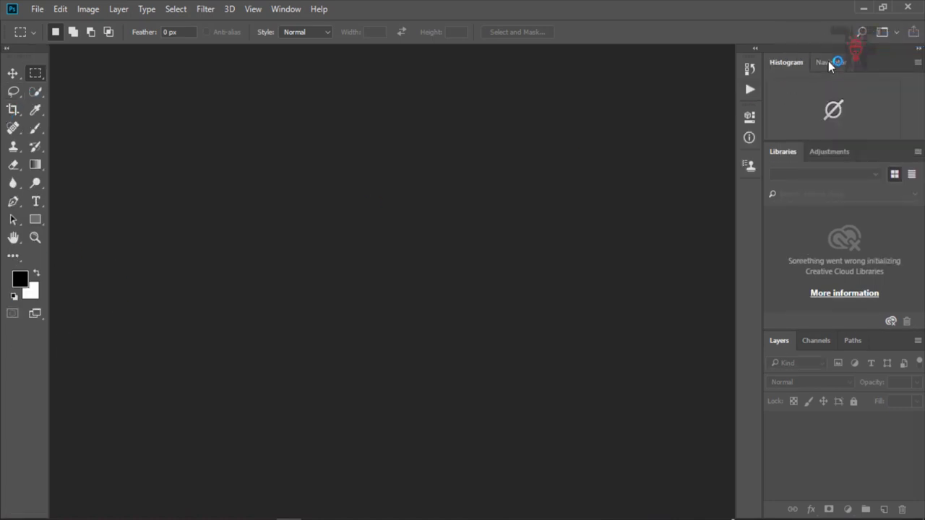
left_click(892, 32)
left_click(819, 64)
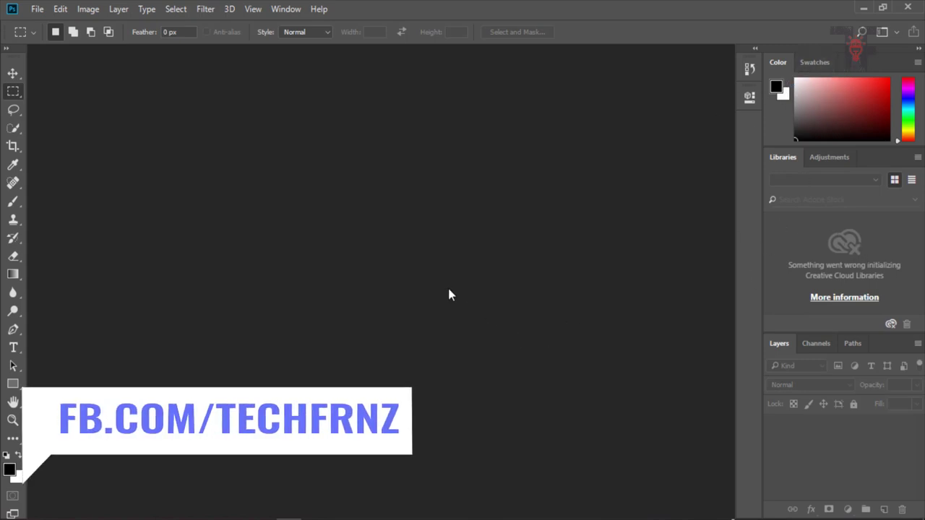
Open the Interface page of Edit > Preferences
left_click(215, 9)
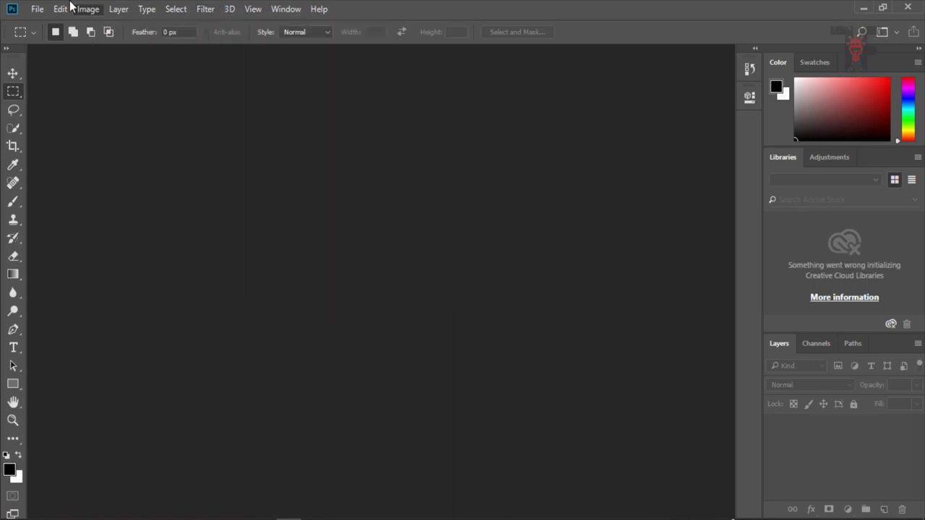
mouse_move(63, 10)
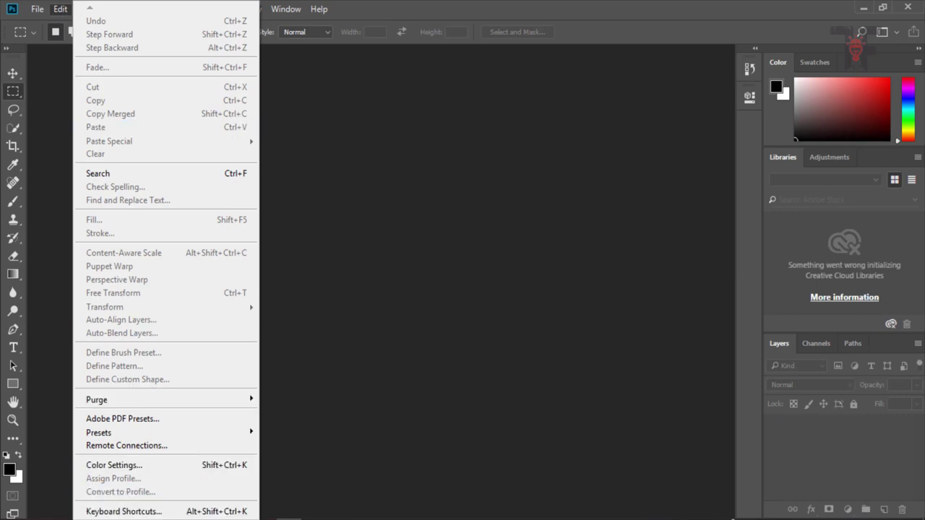
scroll(166, 268, "down", 3)
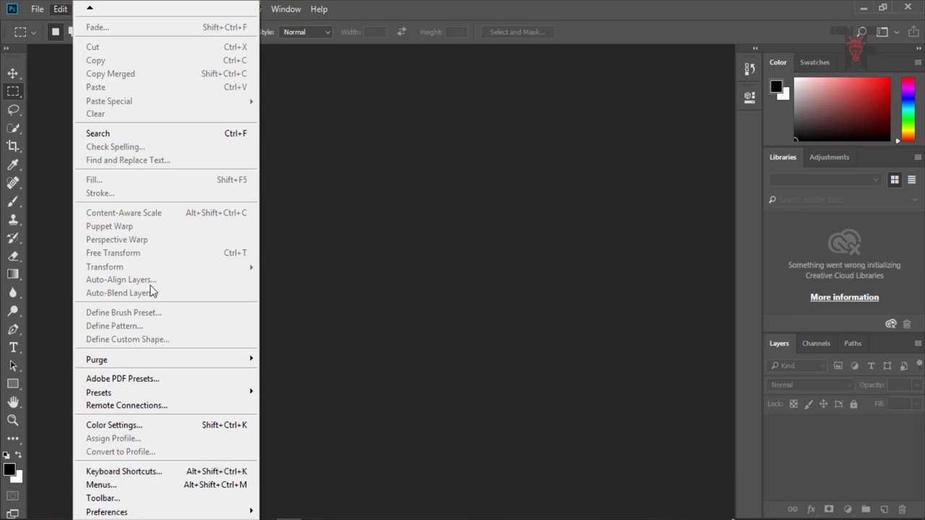
mouse_move(129, 515)
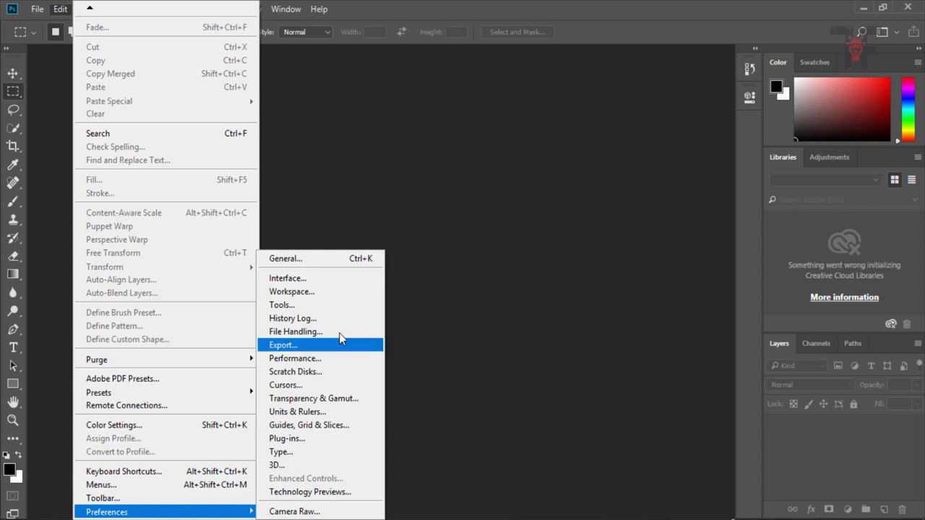
left_click(329, 279)
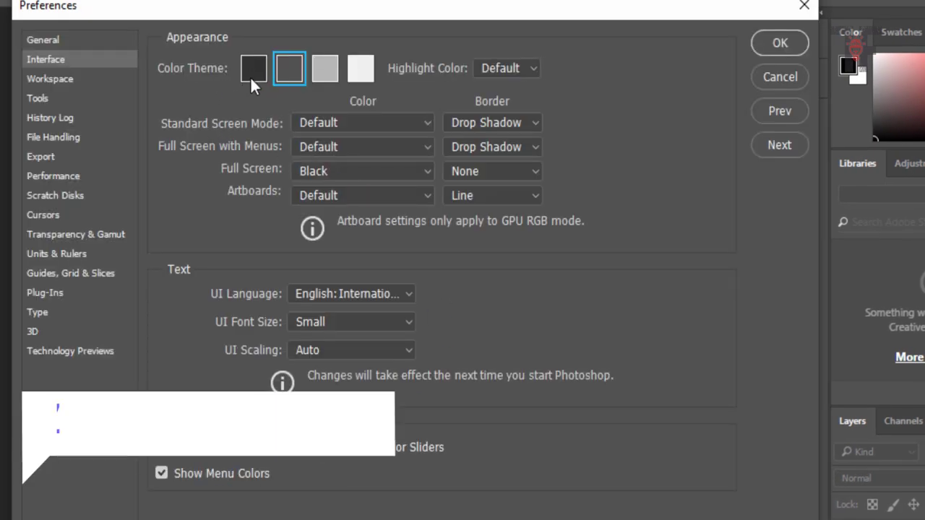
Try the lighter Color Theme swatches, settle on the darkest, and confirm with OK
left_click(253, 68)
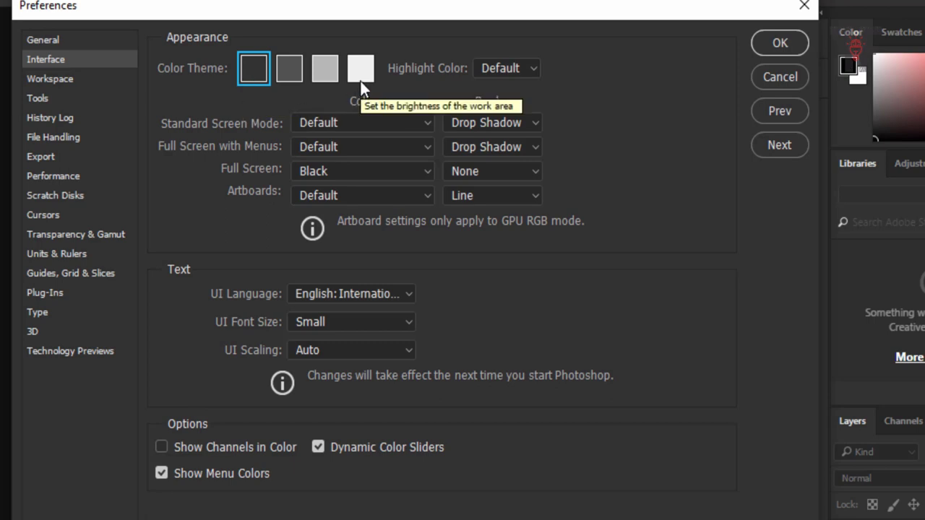
left_click(326, 70)
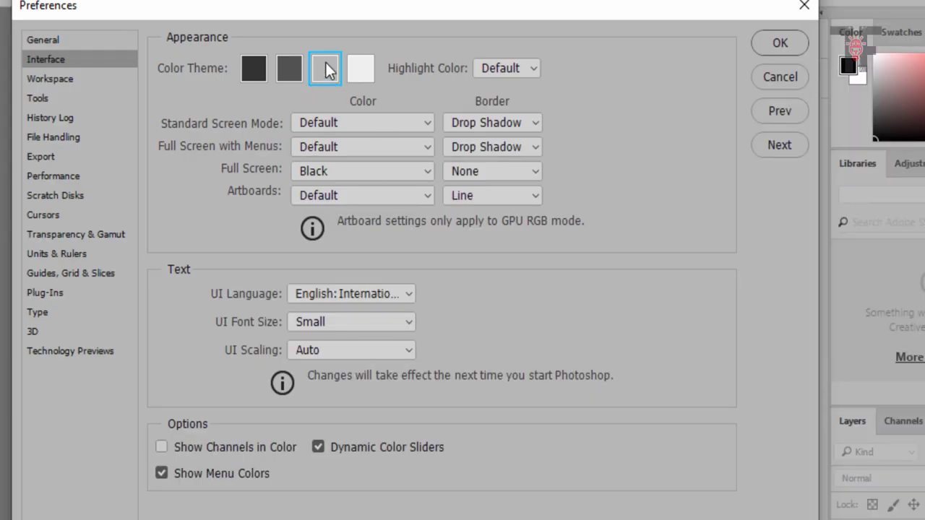
left_click(367, 70)
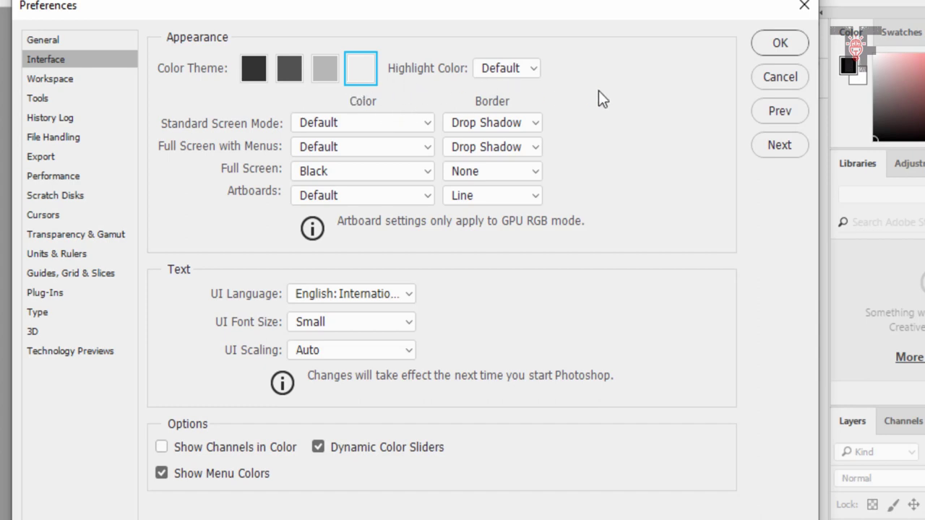
left_click(254, 61)
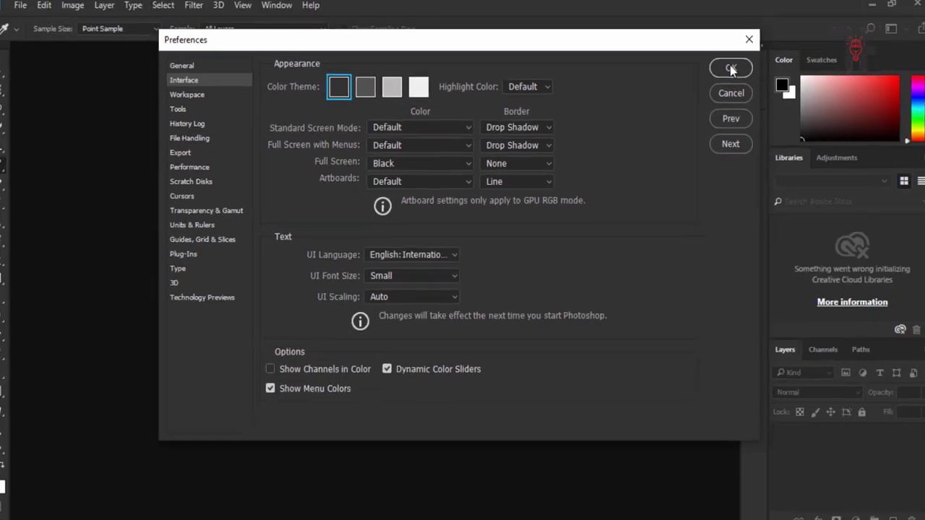
left_click(731, 68)
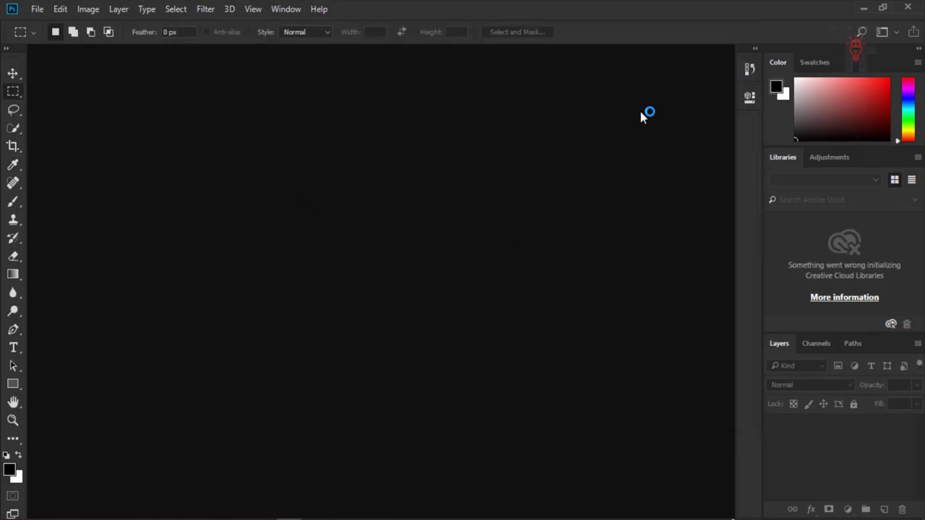
Keep the Essentials workspace selected in the workspace switcher
left_click(896, 36)
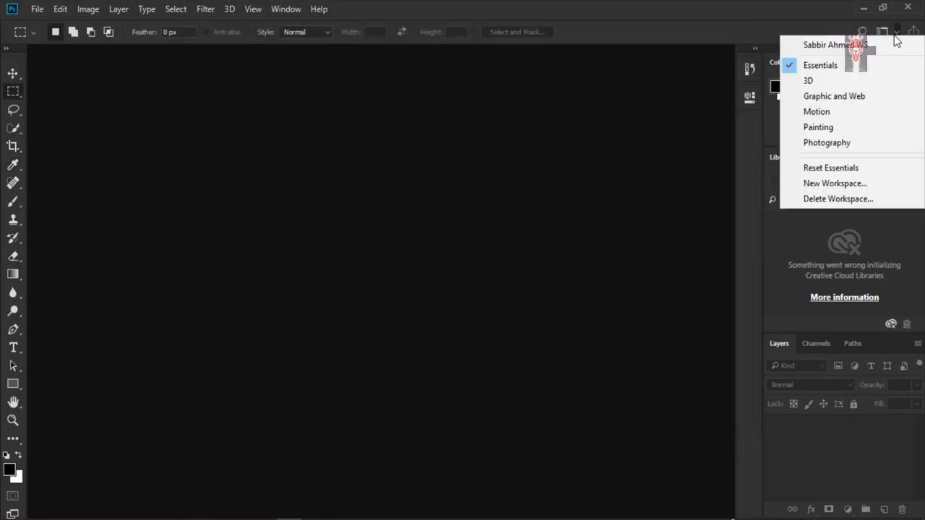
left_click(831, 66)
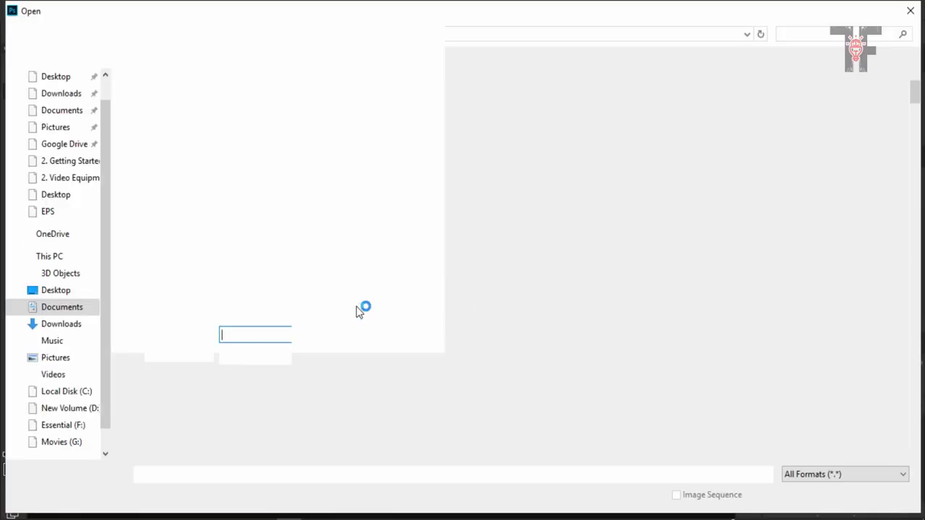
Browse to Desktop > New folder and open Laptop.jpg
scroll(76, 173, "up", 1)
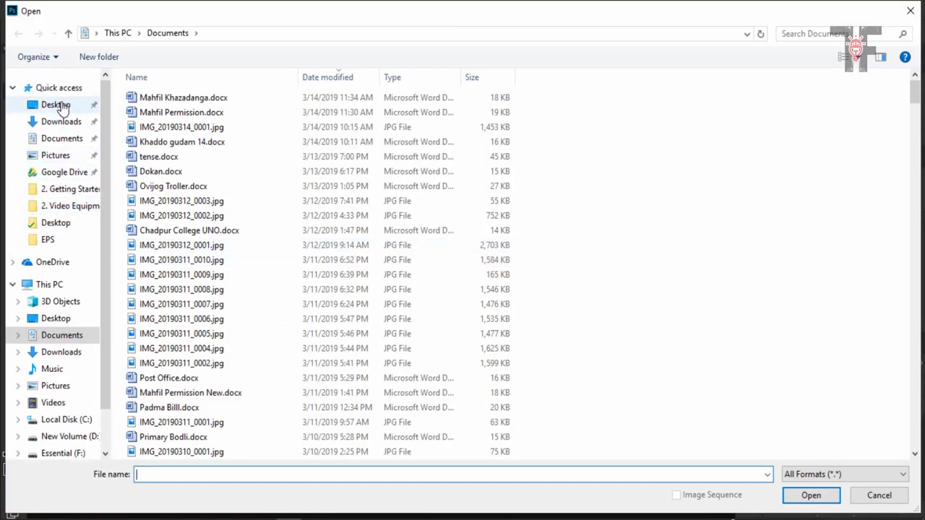
left_click(57, 105)
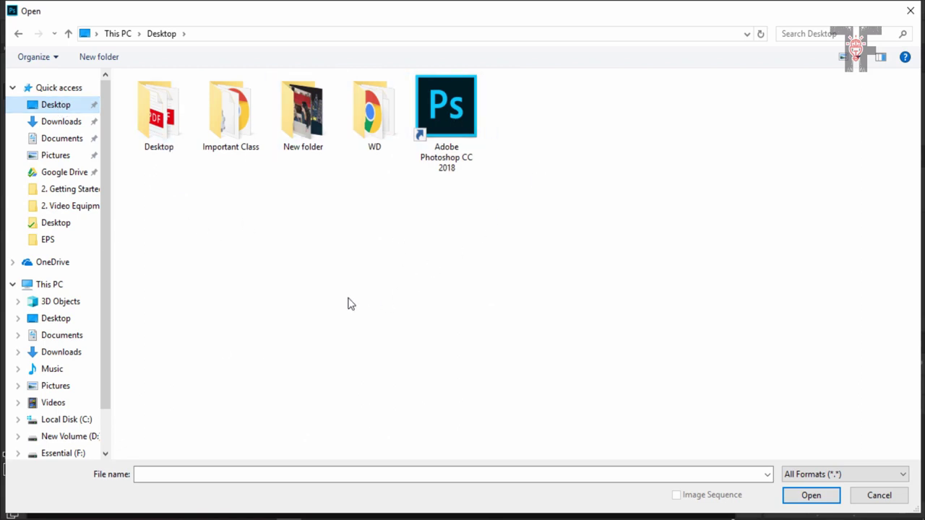
left_click(312, 143)
double_click(303, 115)
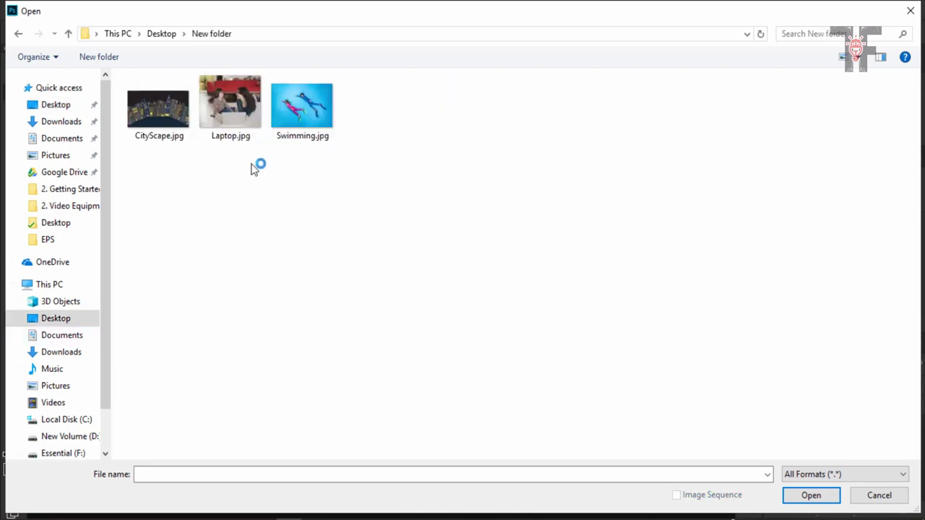
double_click(230, 119)
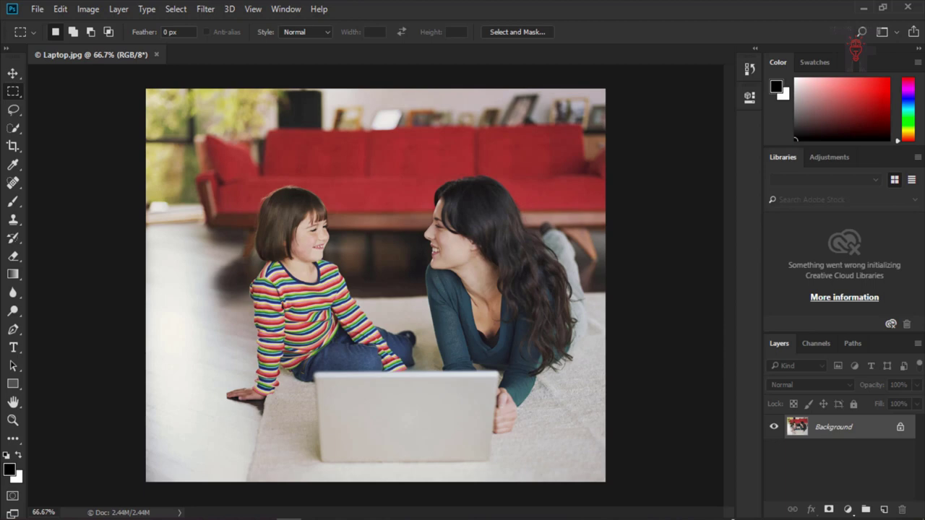
Open New folder on the desktop and close the Laptop.jpg document in Photoshop
left_click(862, 7)
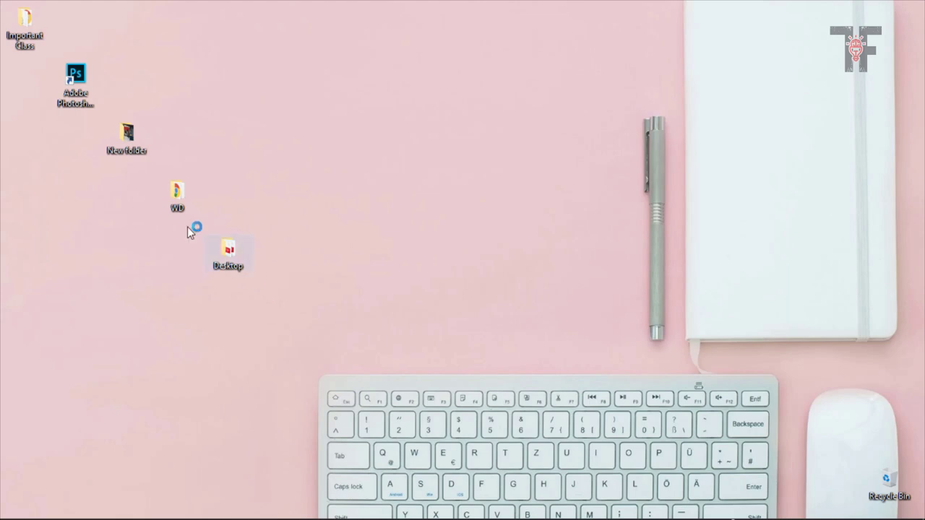
double_click(127, 134)
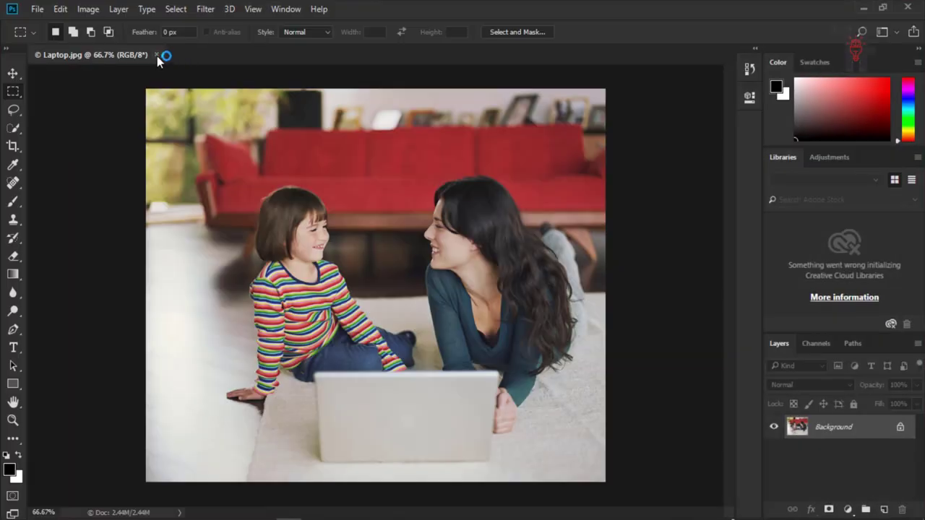
left_click(157, 55)
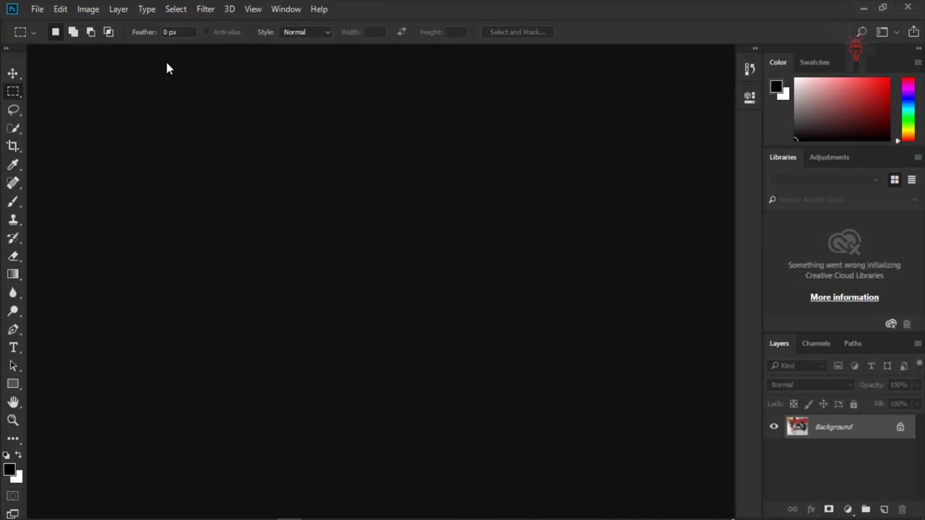
Reopen Laptop.jpg from File Explorer with Open with > Adobe Photoshop CC 2018
left_click(861, 9)
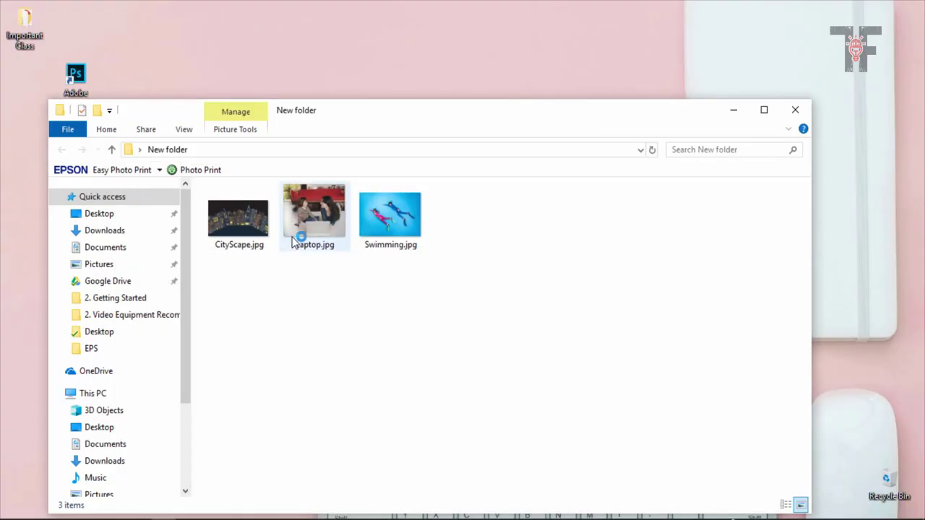
right_click(316, 220)
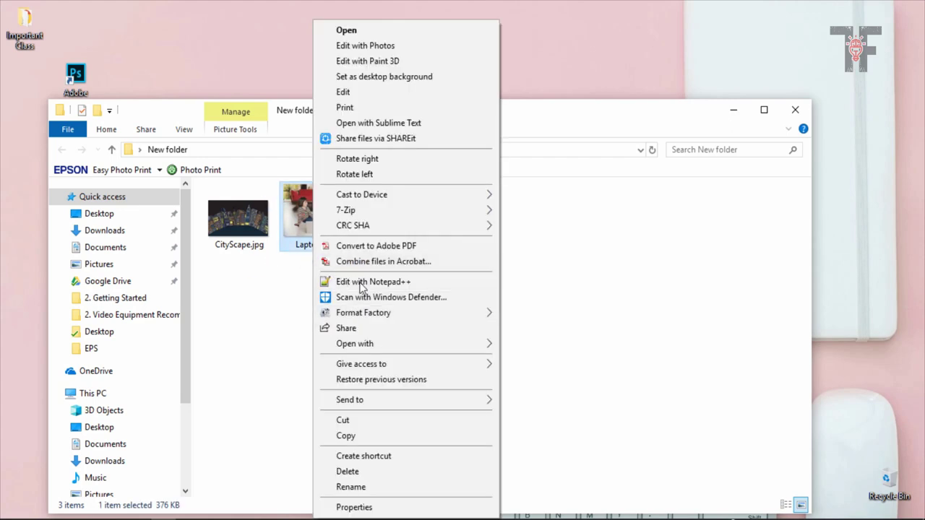
mouse_move(396, 367)
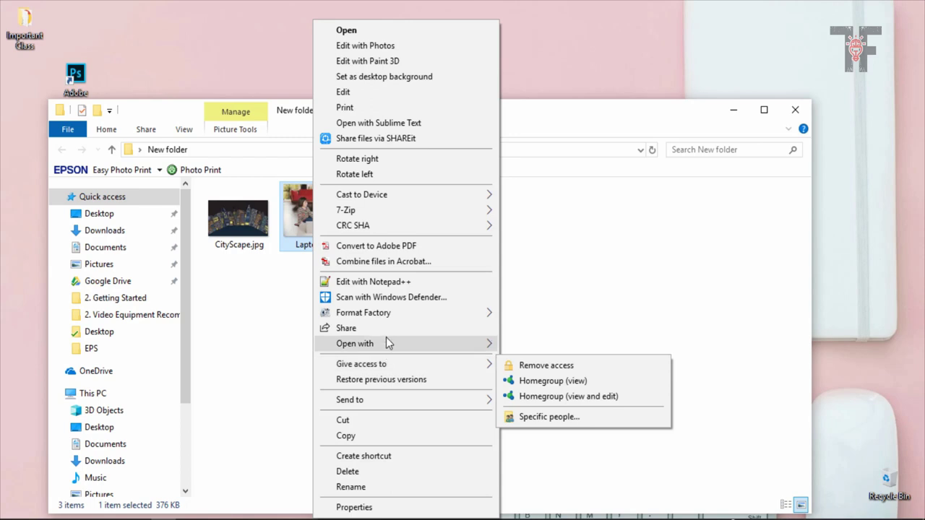
mouse_move(409, 347)
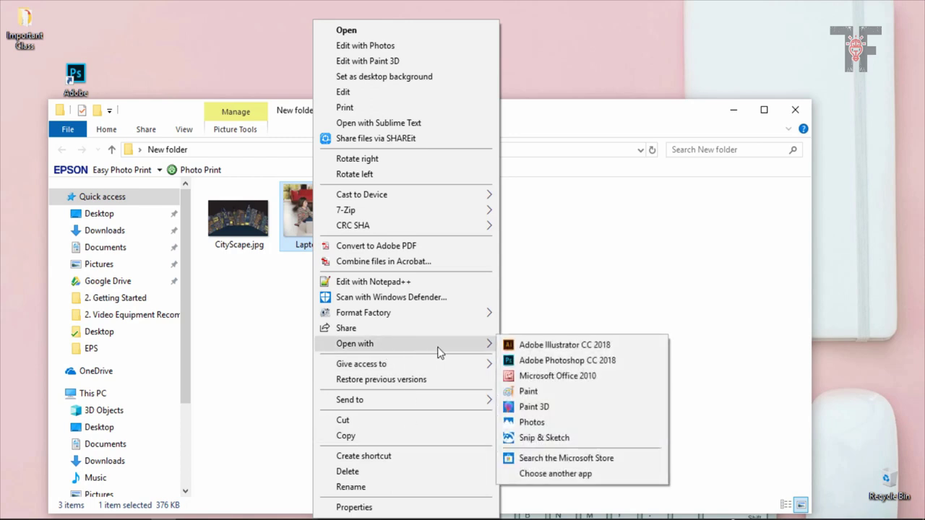
left_click(567, 361)
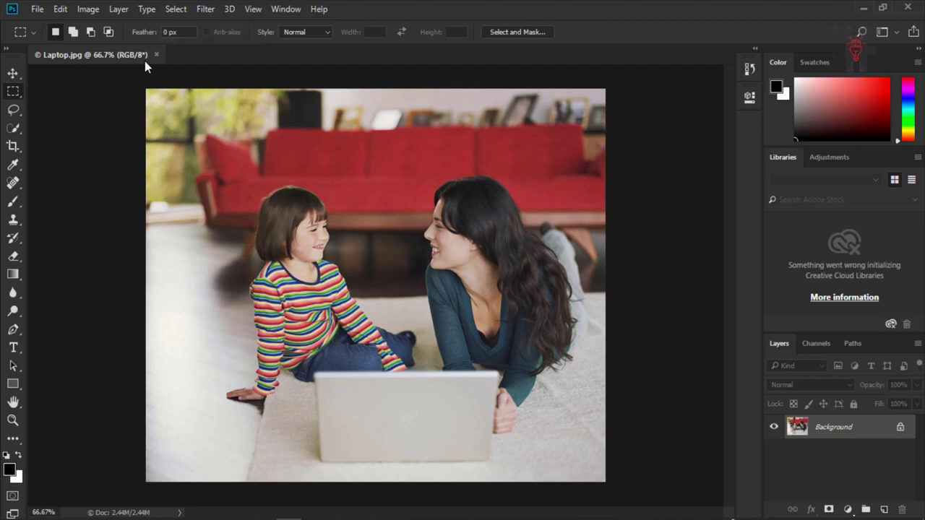
Use File > Open to open CityScape.jpg from New folder as a second document
left_click(41, 10)
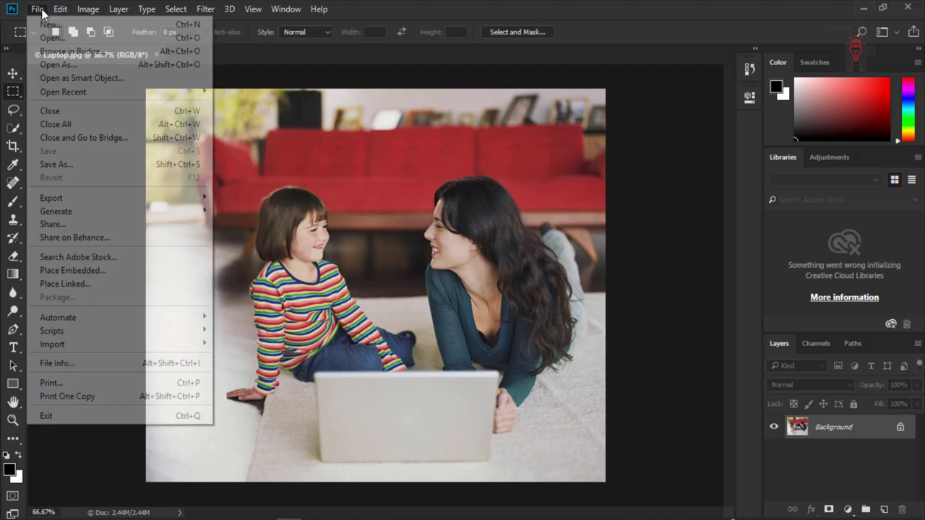
left_click(40, 10)
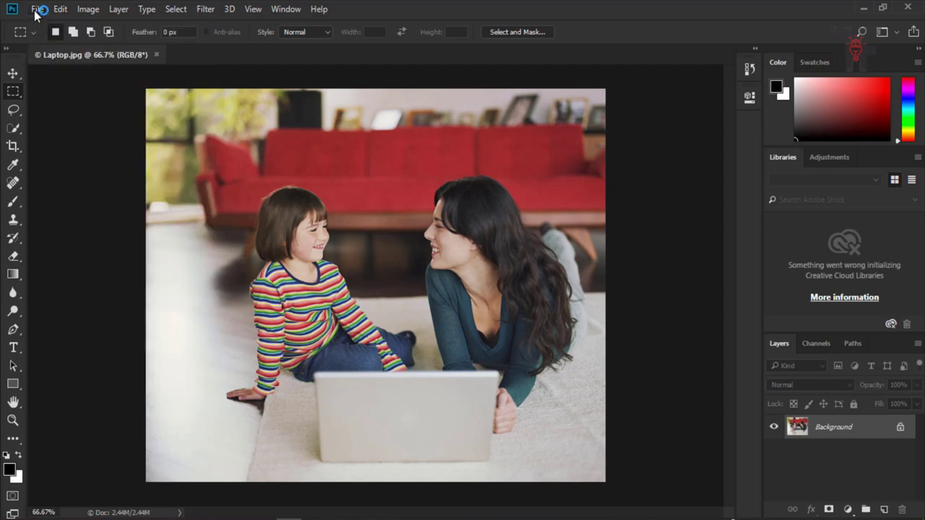
left_click(36, 10)
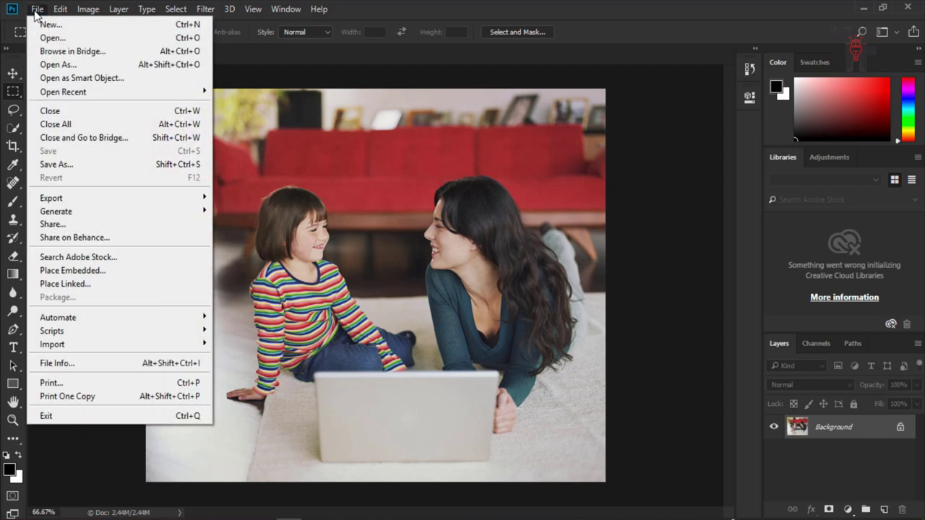
left_click(57, 39)
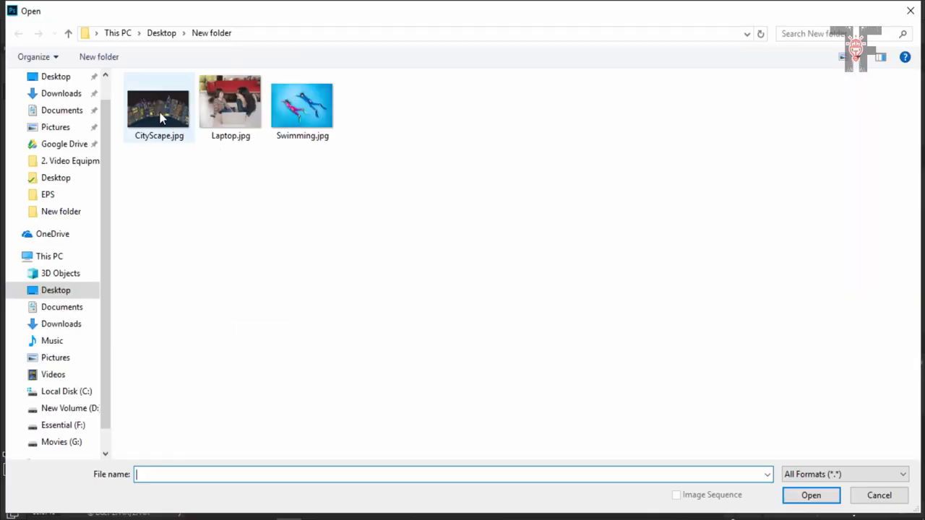
left_click(161, 119)
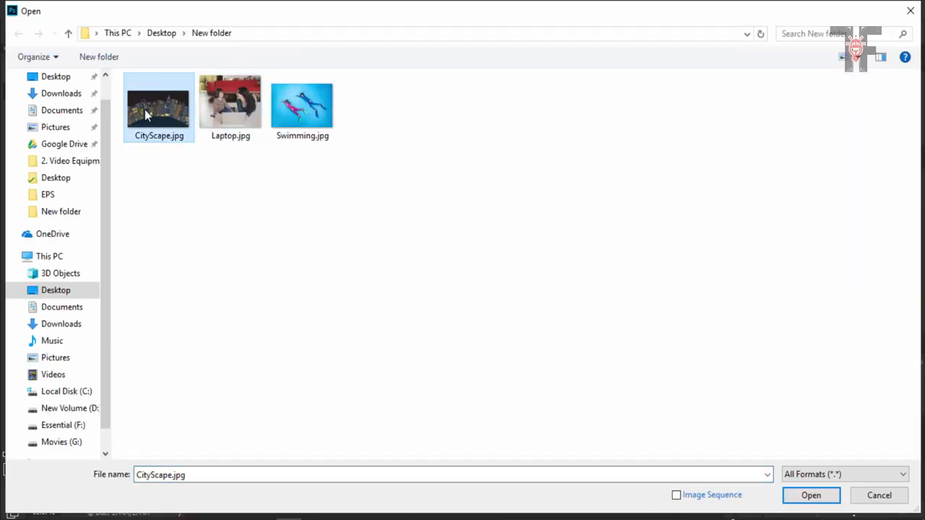
left_click(807, 497)
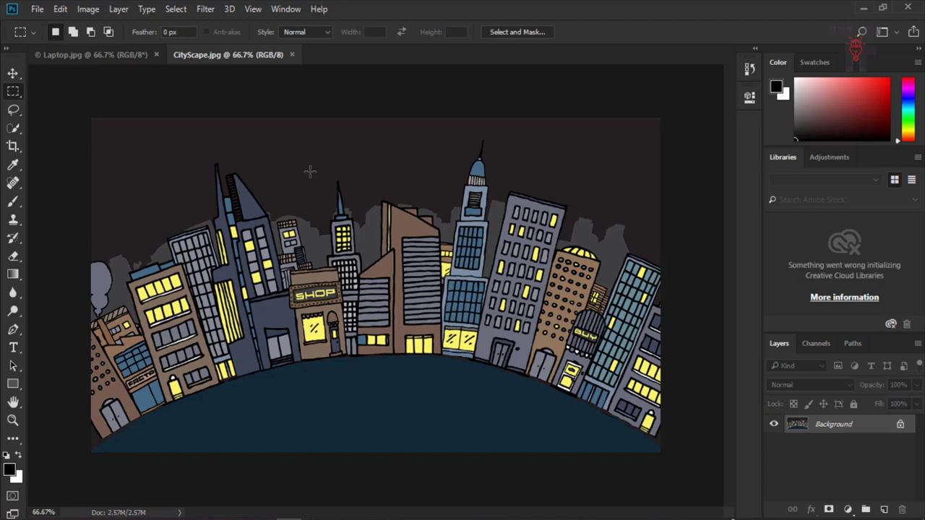
Leave only CityScape.jpg open, select the Move tool and show the toolbar in two columns
key("ctrl+o")
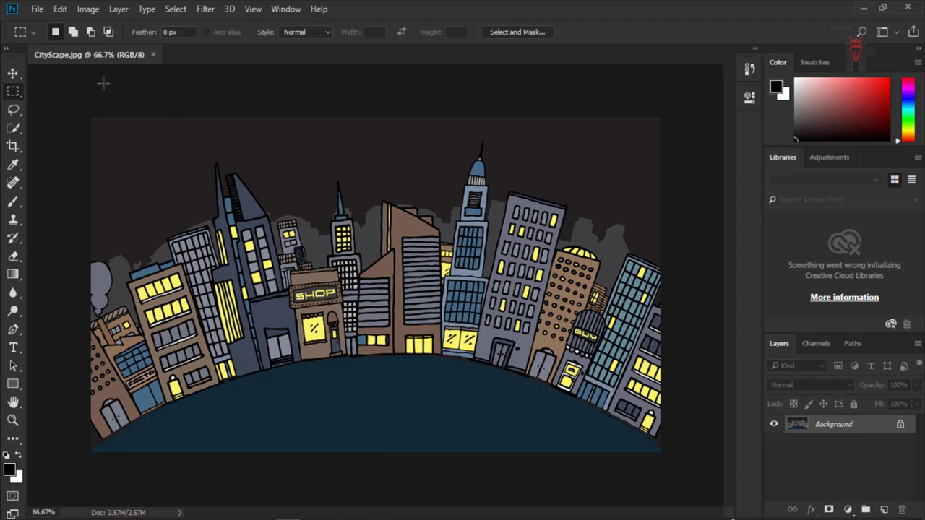
left_click(12, 70)
left_click(7, 47)
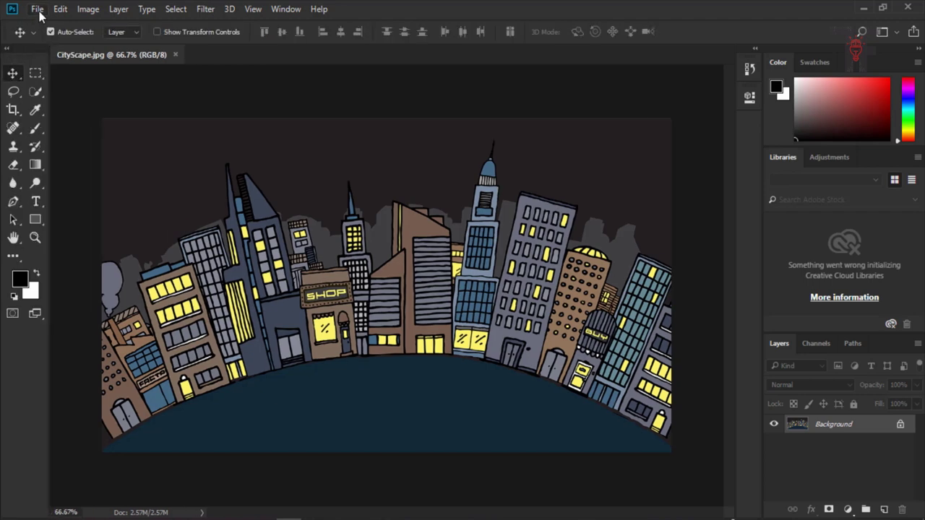
left_click(36, 9)
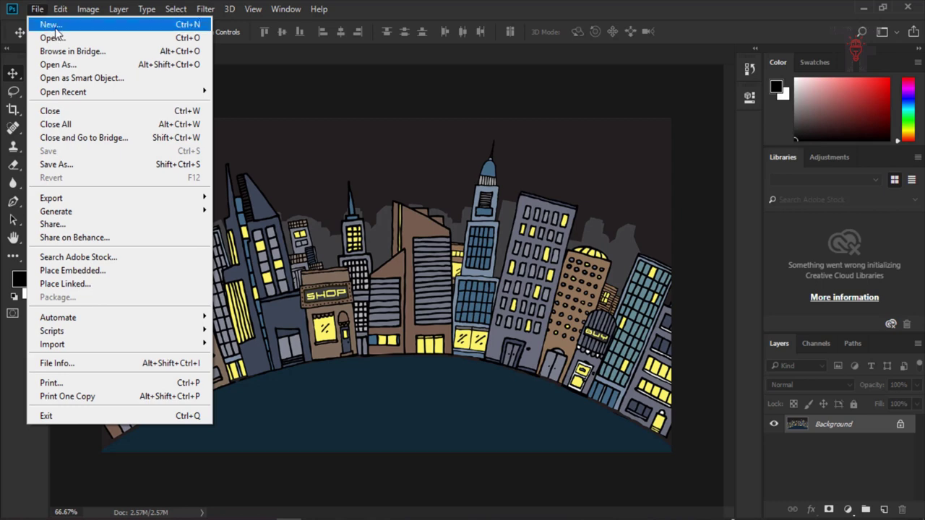
Open the New Document dialog and look through its Saved and Recent presets
left_click(55, 28)
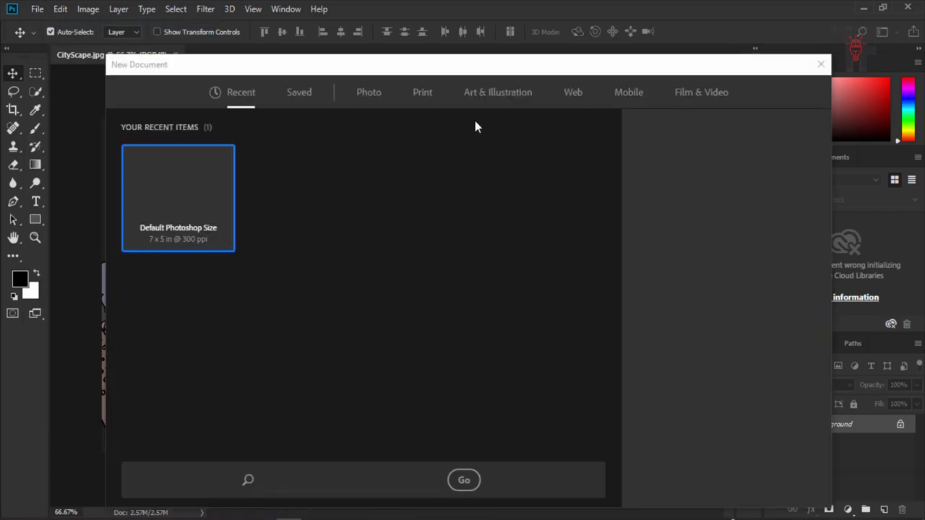
left_click_drag(417, 67, 409, 54)
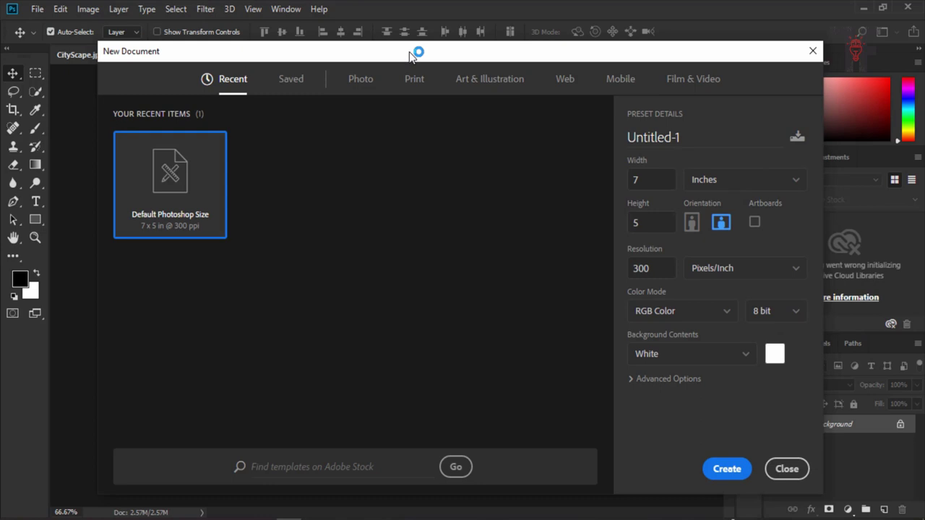
left_click(289, 79)
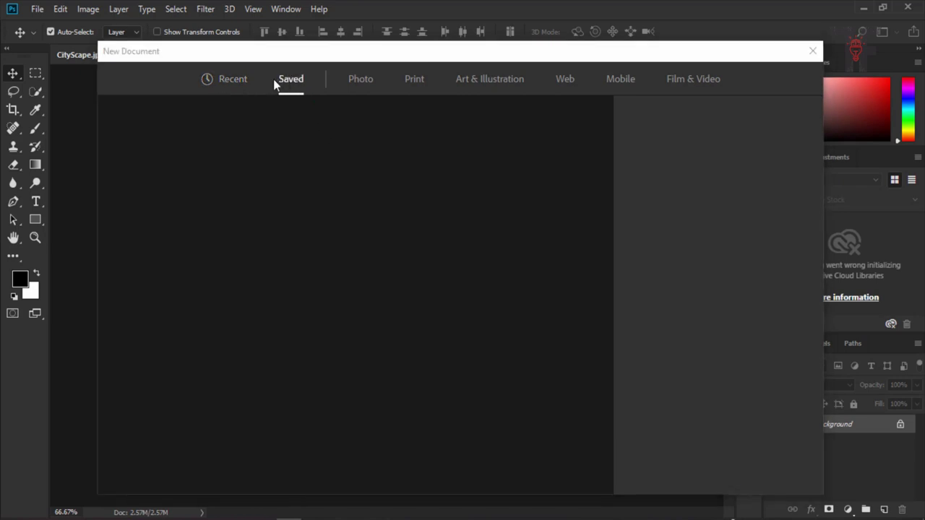
left_click(242, 82)
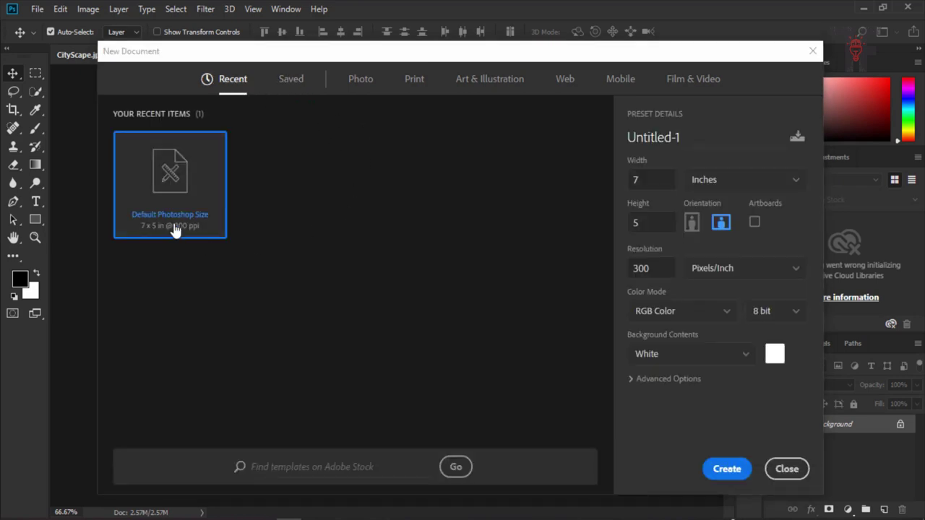
mouse_move(212, 134)
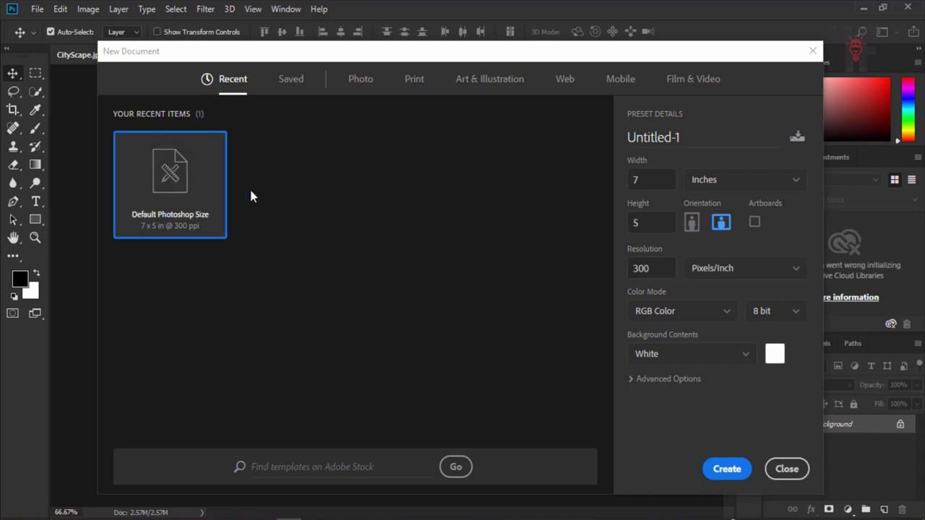
Pick the Portrait, 2 x 3 photo preset, then browse the Print presets
left_click(364, 92)
left_click(359, 85)
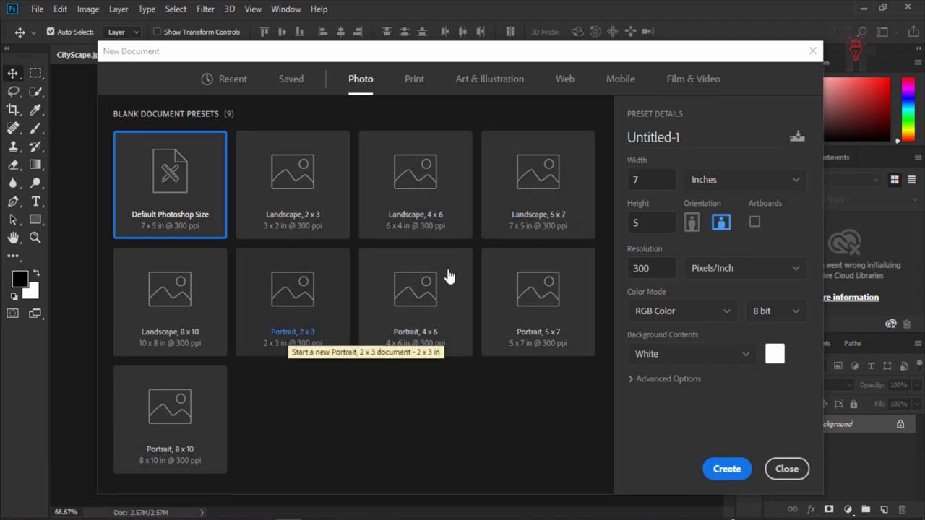
left_click(316, 333)
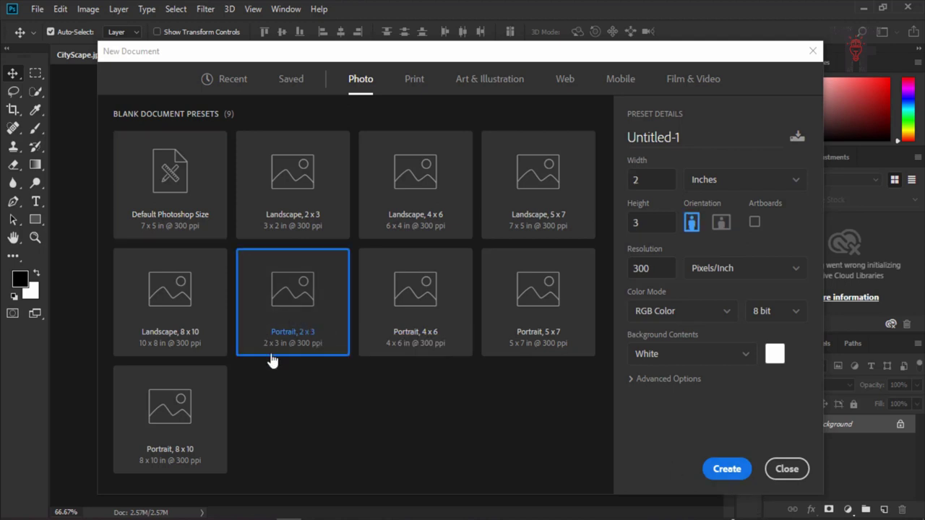
left_click(719, 476)
left_click(415, 85)
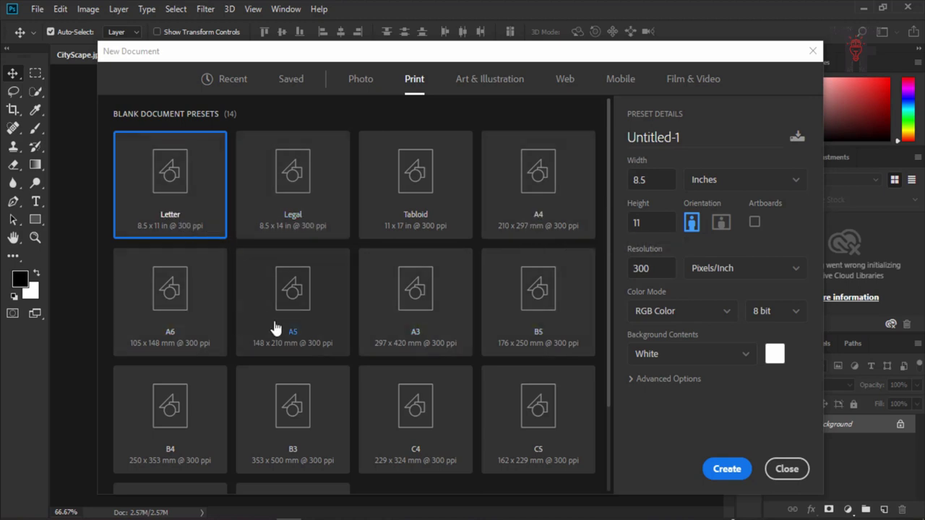
scroll(272, 425, "down", 1)
scroll(272, 425, "down", 2)
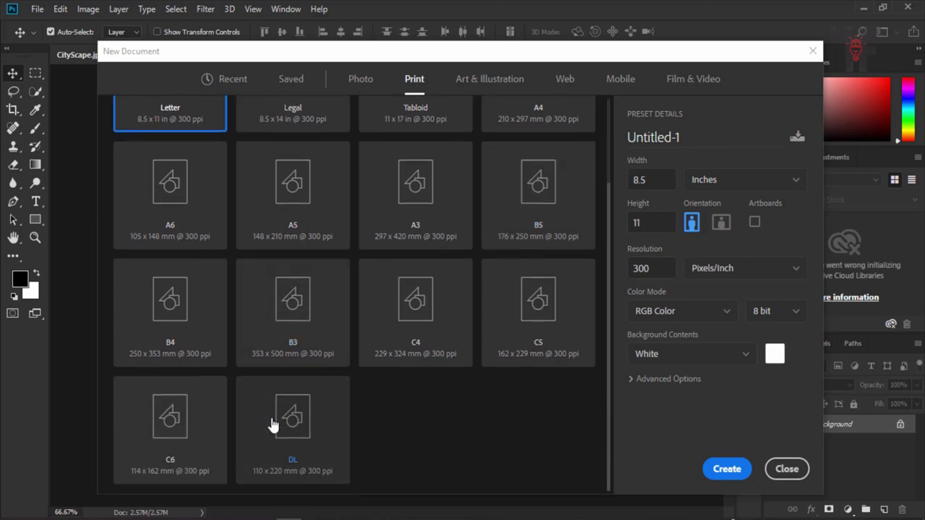
scroll(270, 423, "up", 3)
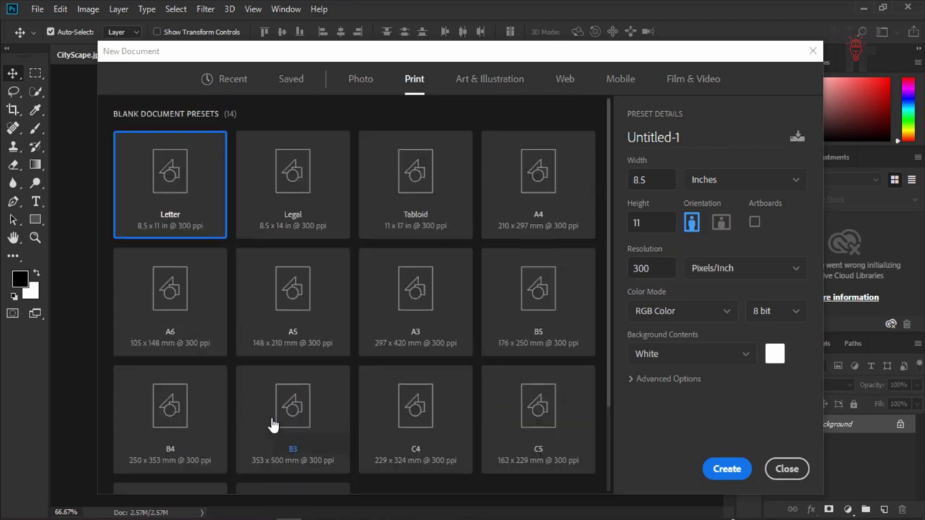
Browse the Art & Illustration, Web, Mobile and Film & Video presets, then return to Recent
left_click(488, 81)
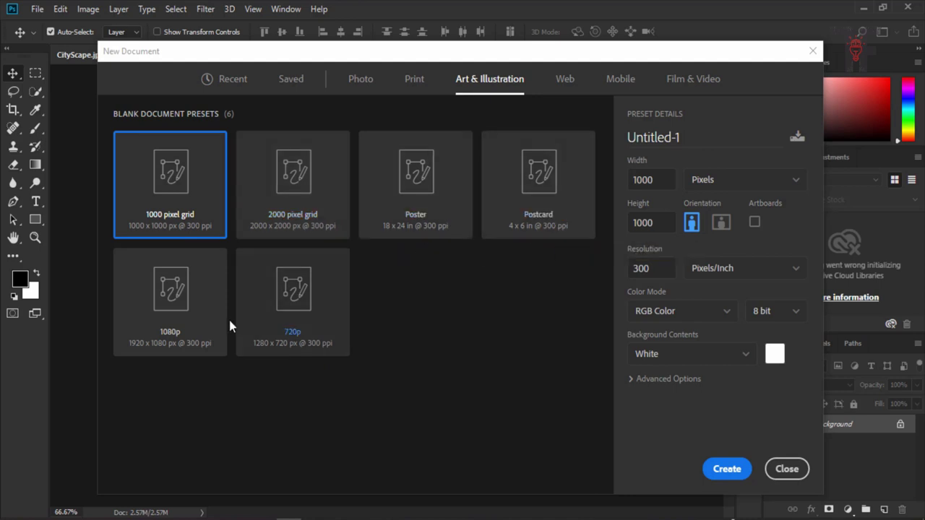
left_click(562, 83)
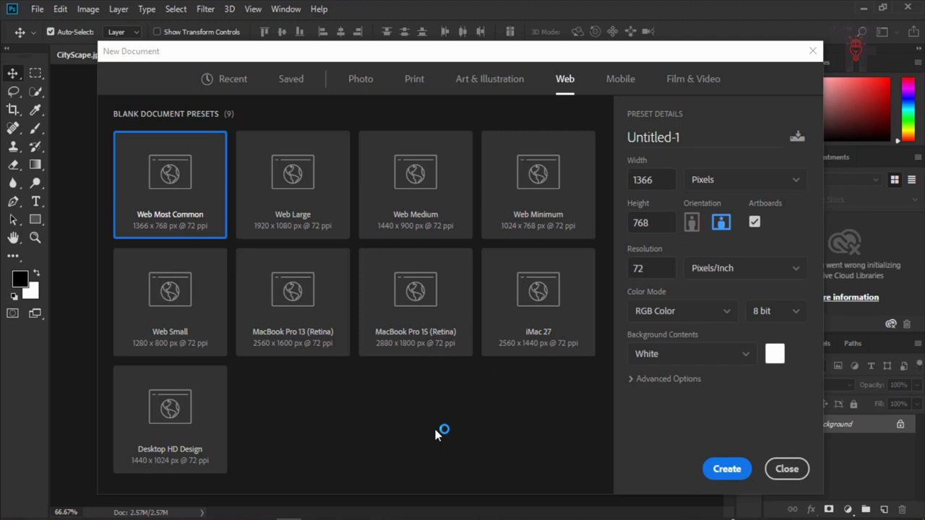
left_click(618, 85)
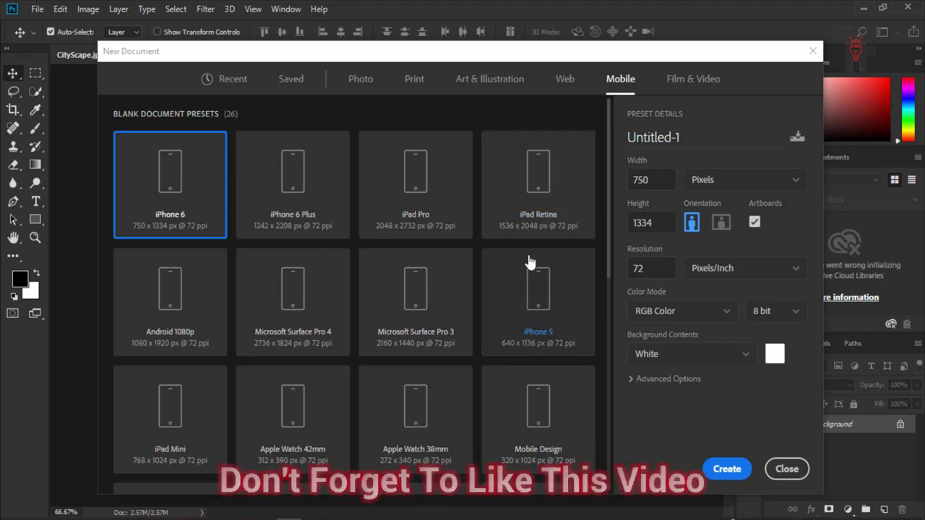
scroll(324, 402, "down", 2)
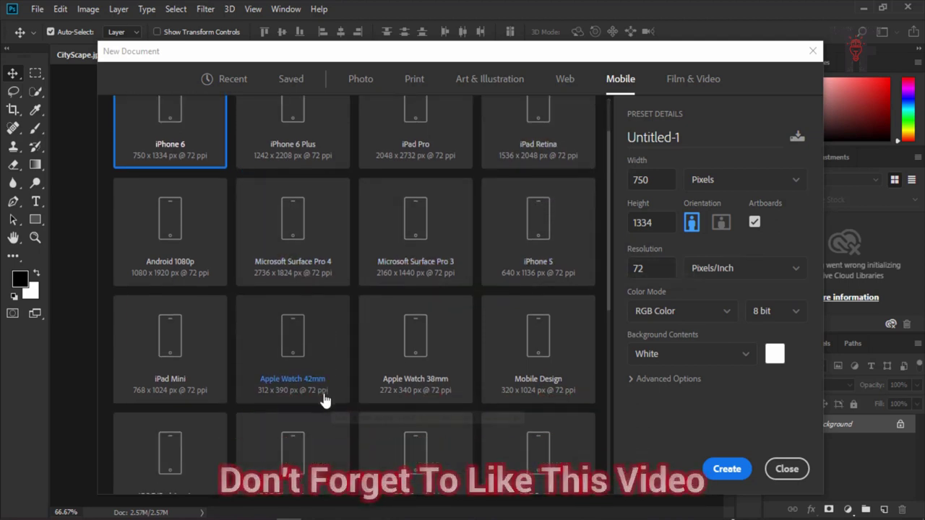
scroll(173, 379, "down", 3)
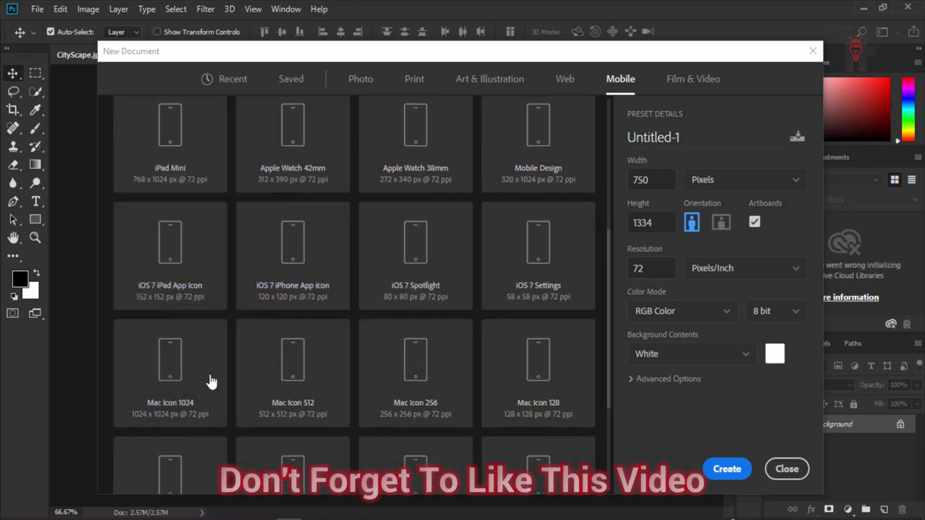
scroll(215, 398, "down", 1)
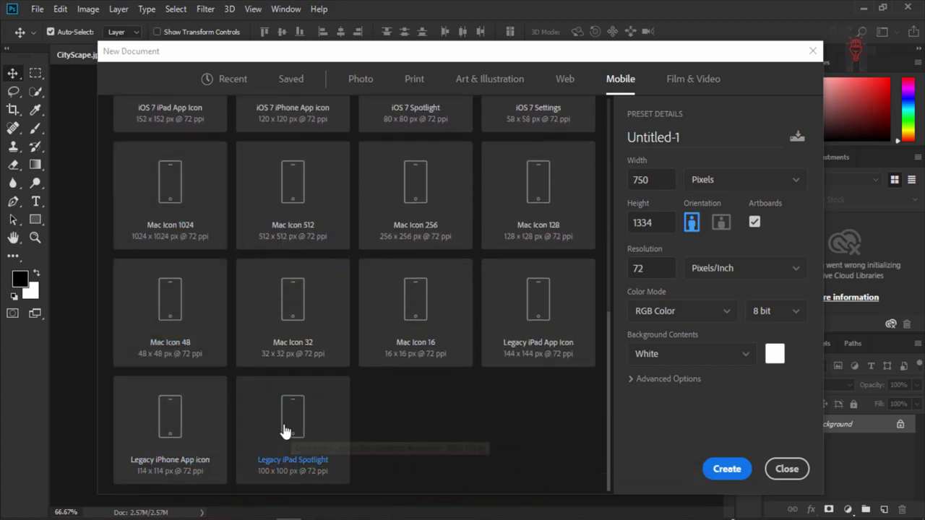
scroll(396, 366, "up", 8)
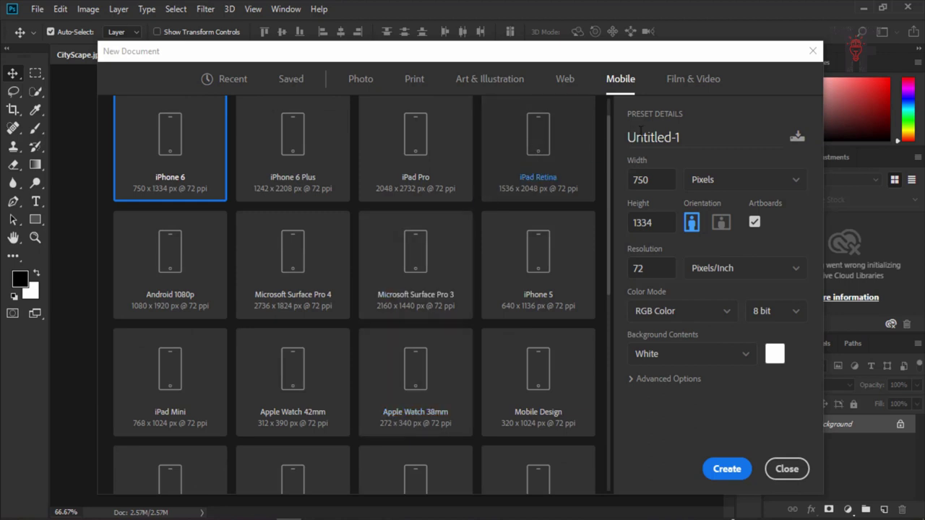
left_click(695, 79)
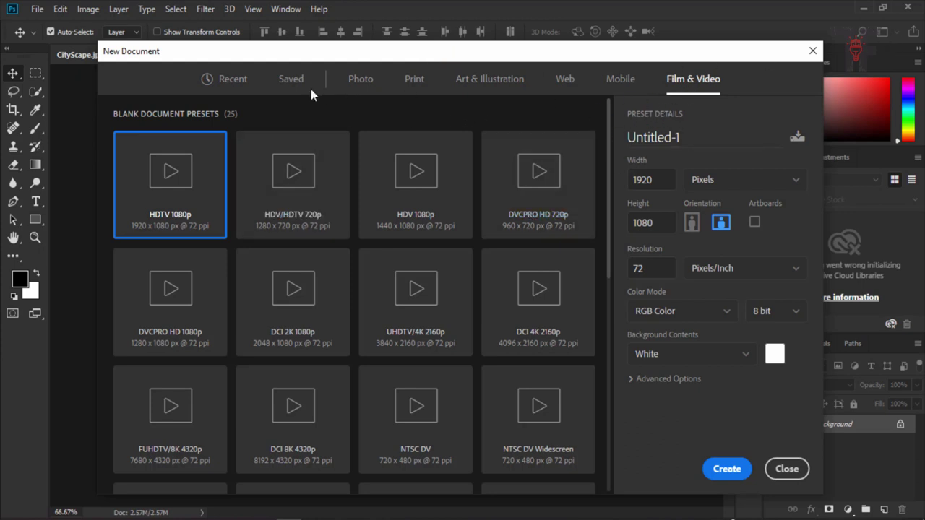
left_click(222, 88)
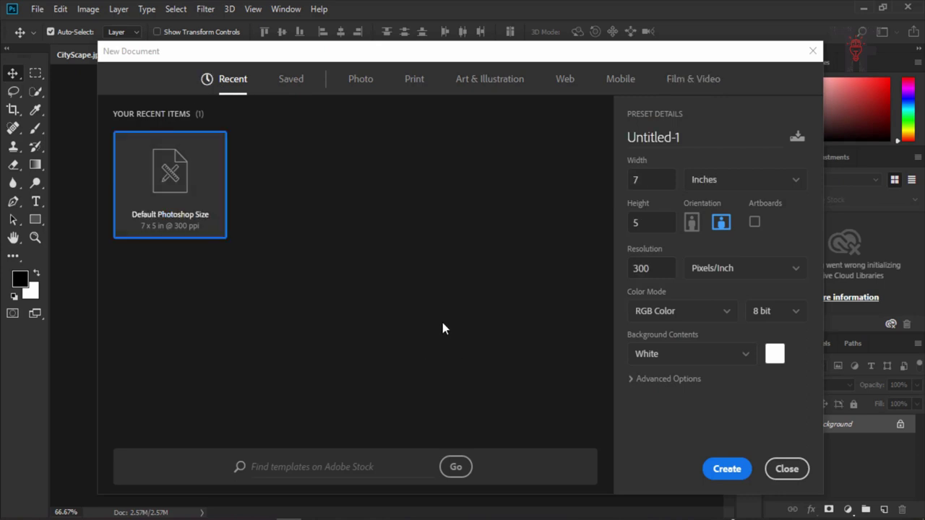
Choose the Landscape, 5 x 7 photo preset and name the document '1st Class'
left_click(357, 85)
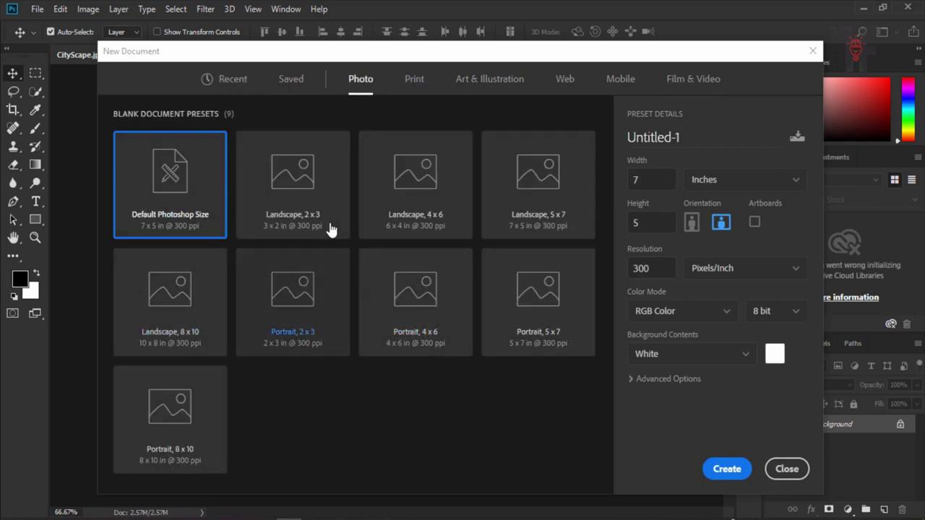
left_click(518, 205)
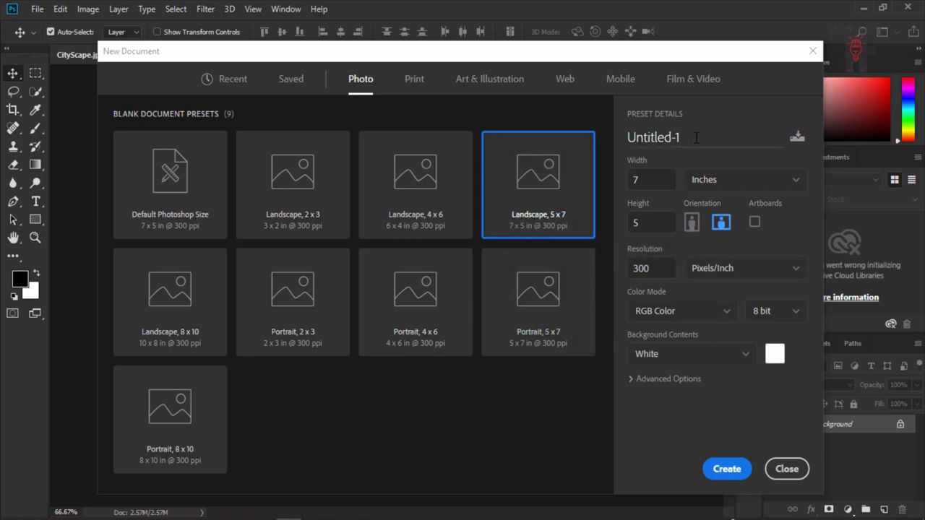
left_click_drag(696, 138, 625, 138)
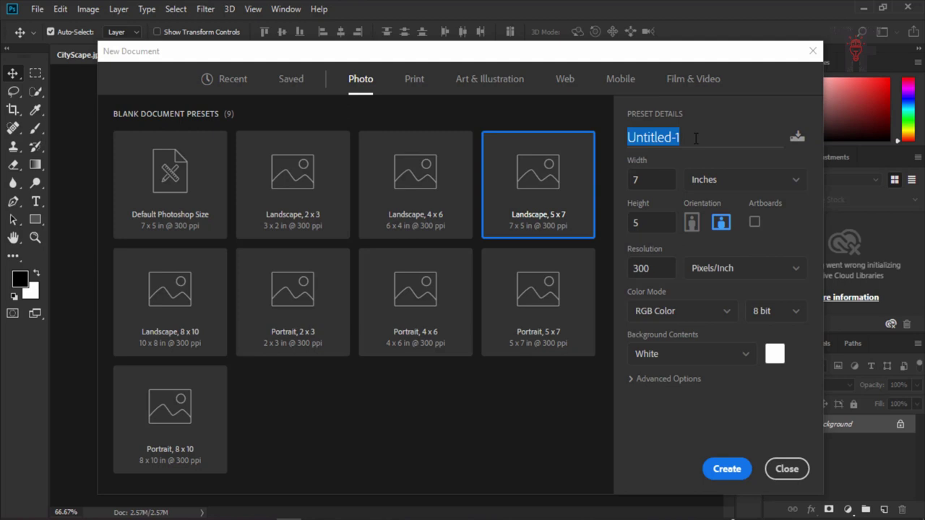
key("BackSpace")
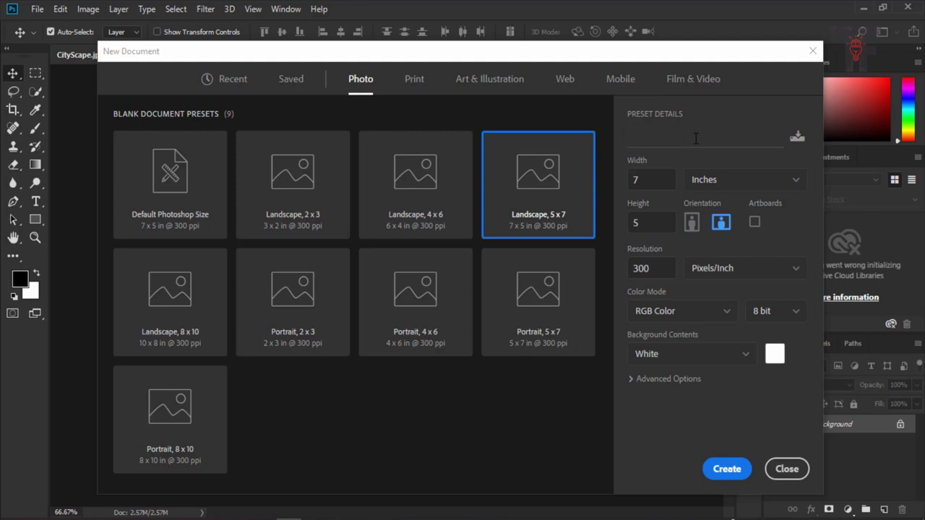
type("1st Class")
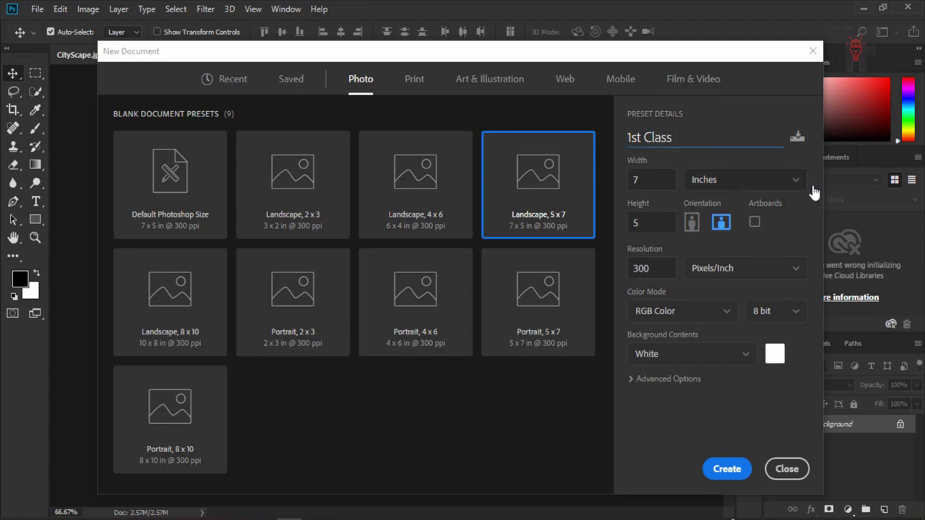
left_click(701, 271)
left_click(703, 282)
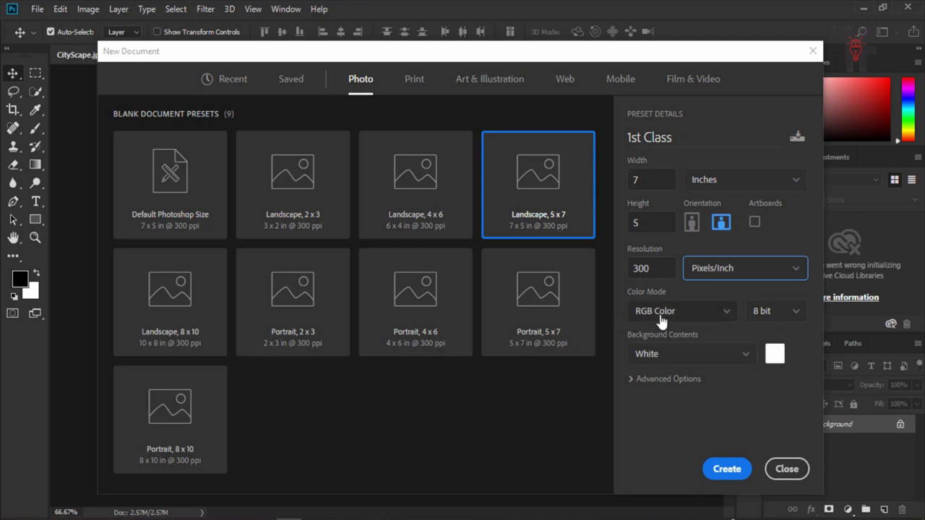
left_click(687, 315)
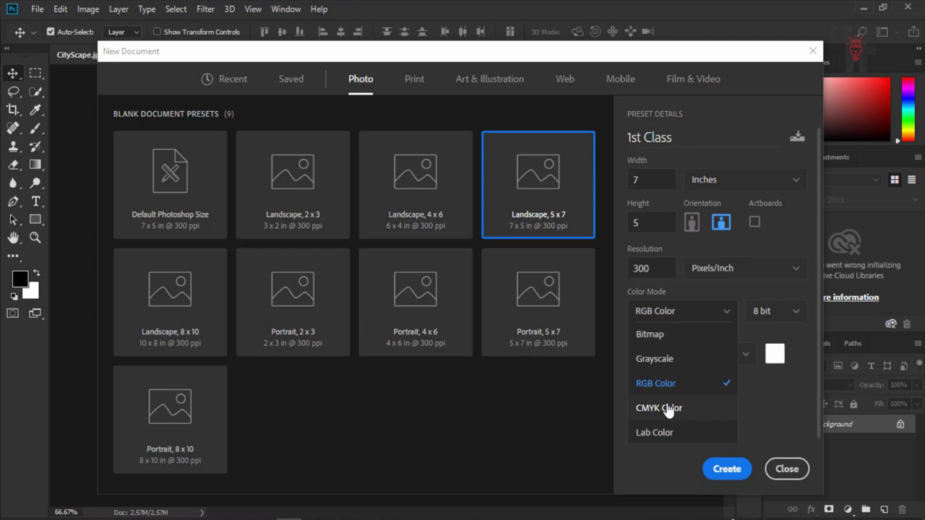
left_click(769, 321)
left_click(773, 319)
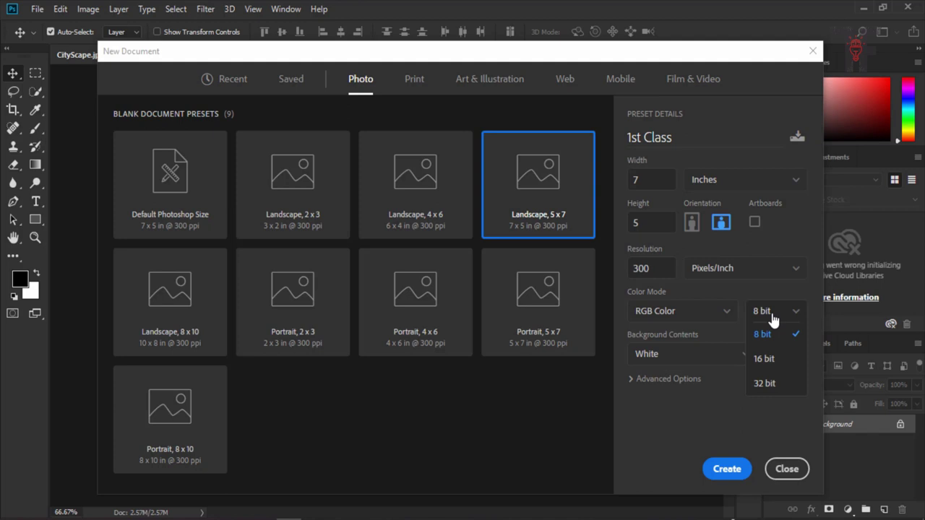
left_click(685, 431)
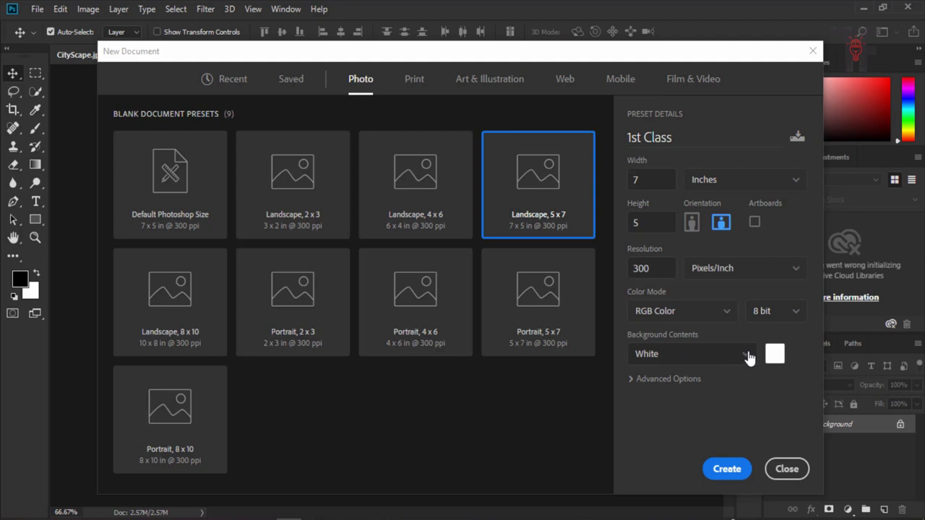
left_click(749, 356)
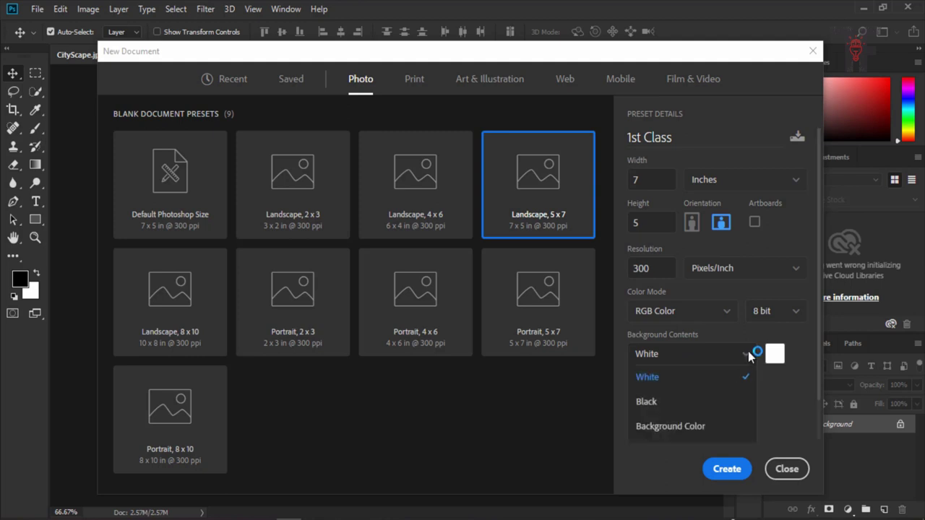
left_click(748, 356)
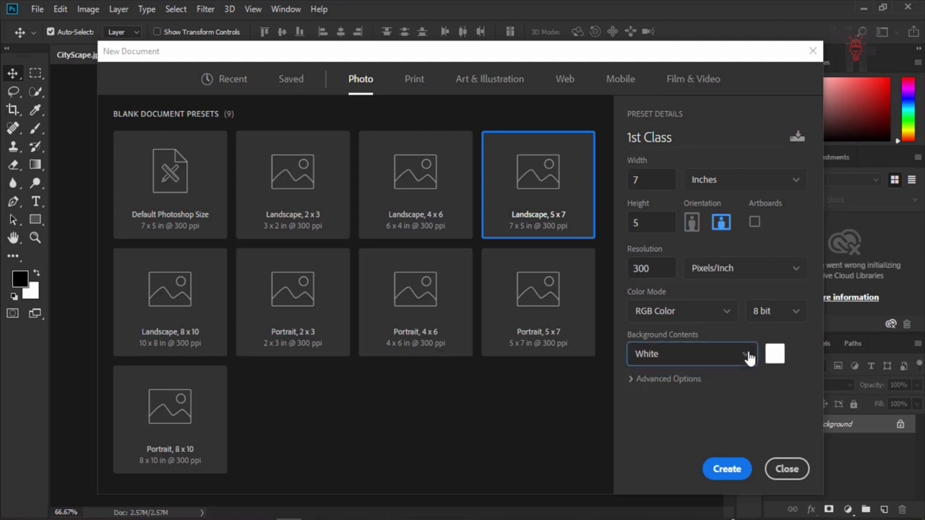
Expand Advanced Options, keeping Working RGB: sRGB IEC61966-2.1 and Square Pixels
left_click(636, 379)
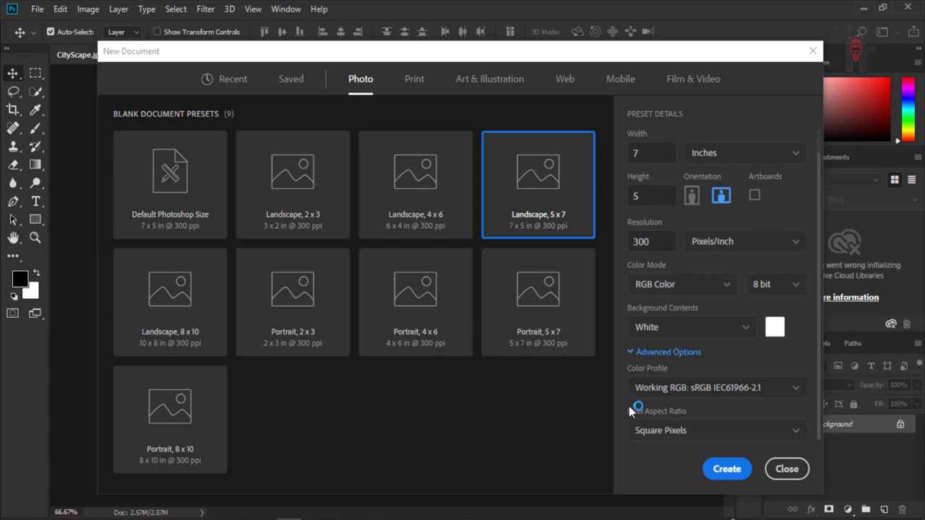
left_click(725, 390)
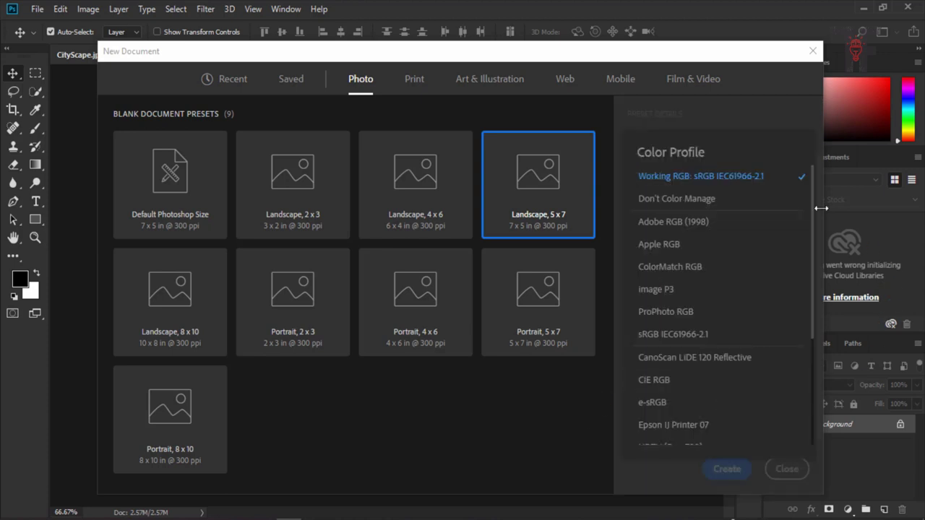
left_click(751, 114)
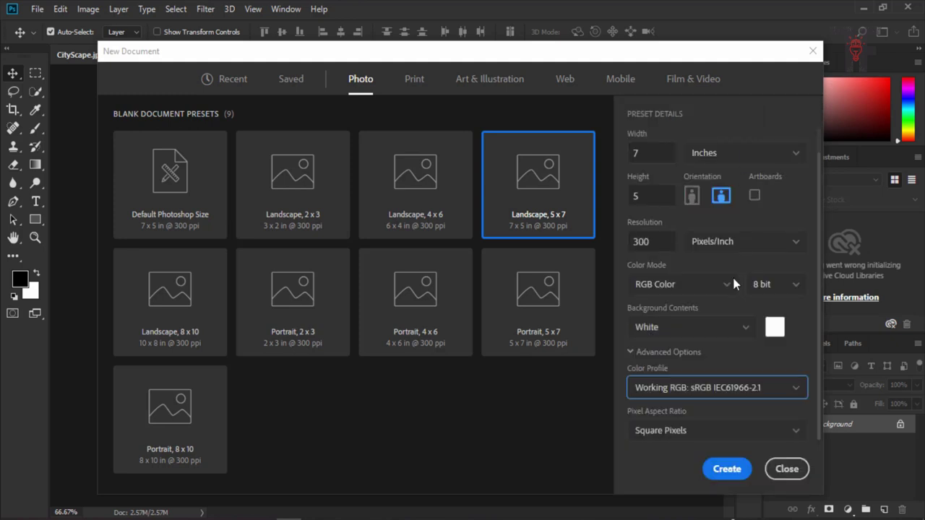
left_click(682, 441)
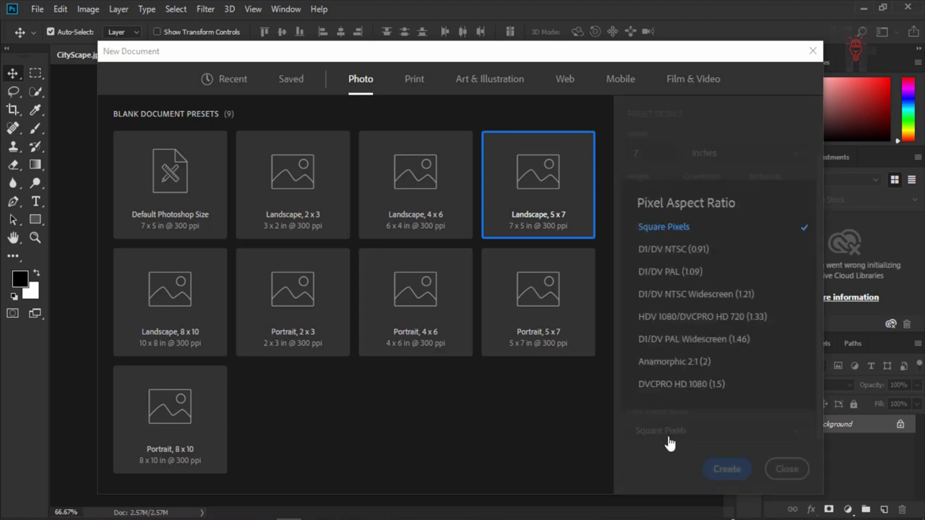
left_click(643, 475)
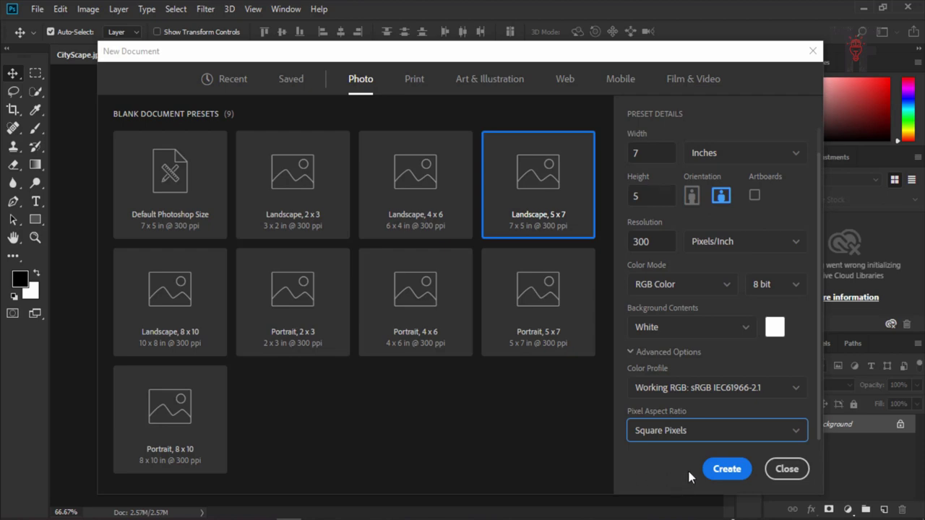
Create the blank white 1st Class document, then close its tab
left_click(727, 469)
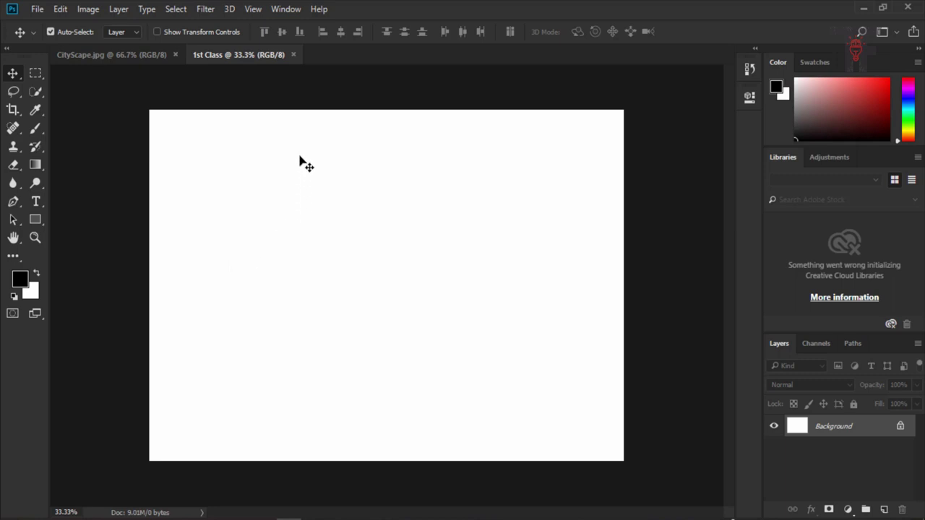
left_click(293, 55)
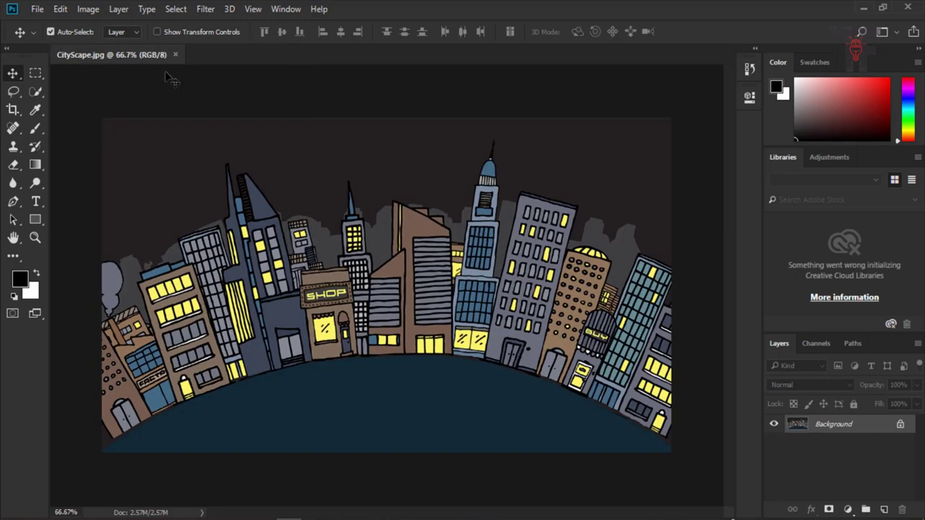
Close CityScape.jpg, reopen it with Ctrl+O, and make the Layers panel taller
left_click(175, 55)
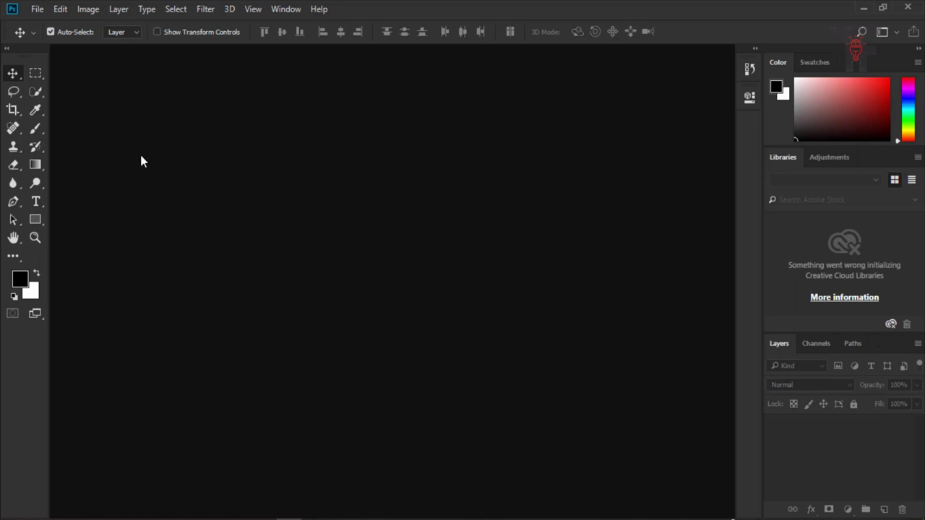
key("ctrl")
key("ctrl+o")
double_click(153, 112)
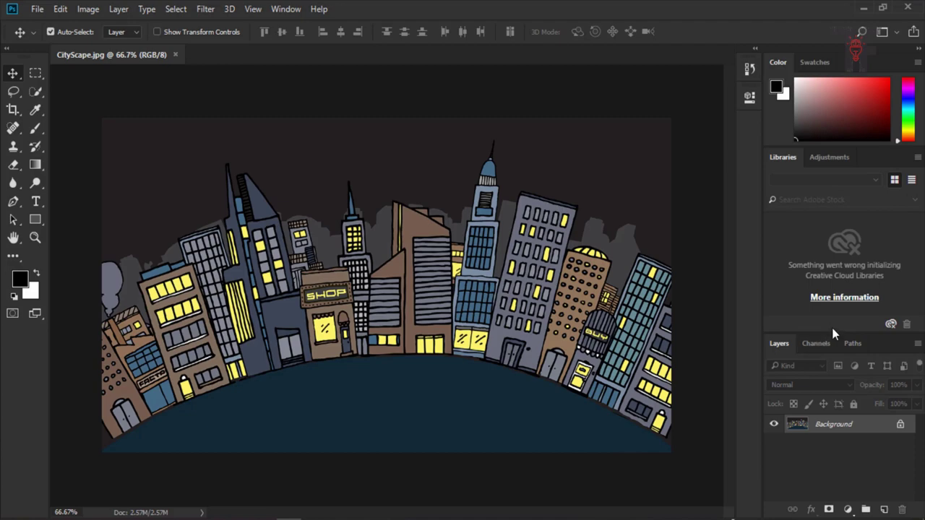
left_click_drag(833, 333, 835, 289)
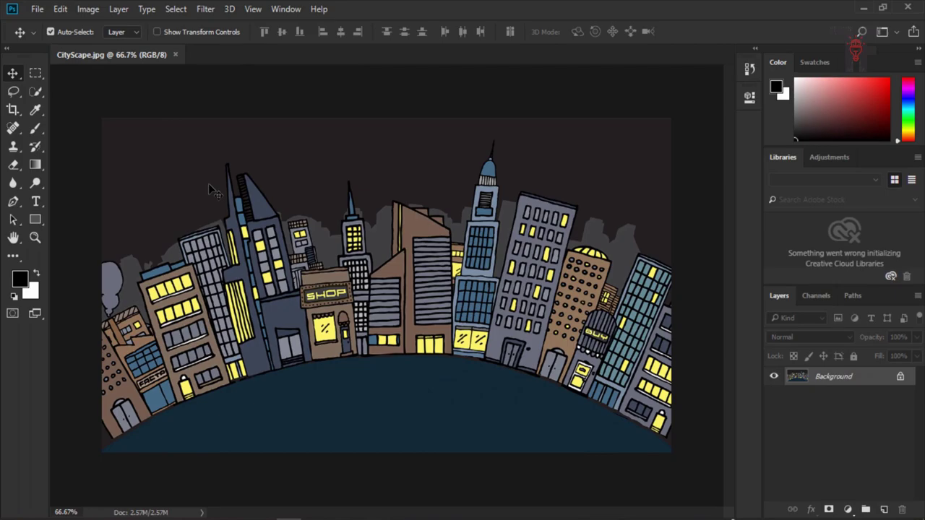
Open Laptop.jpg and Swimming.jpg together from the same folder
key("ctrl+o")
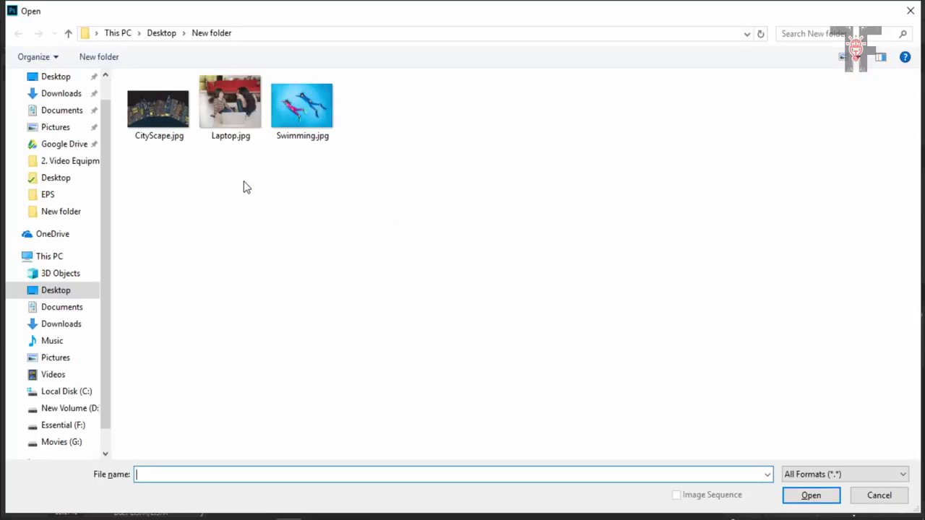
left_click_drag(208, 173, 388, 99)
key("Return")
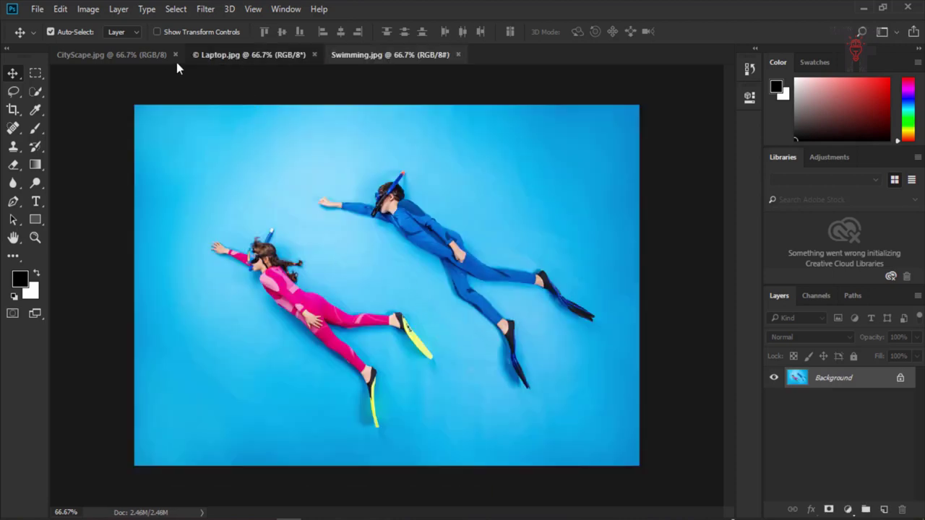
Switch back and forth between the Laptop.jpg and Swimming.jpg tabs, ending on Laptop.jpg
left_click(239, 55)
left_click(388, 57)
left_click(239, 56)
left_click(348, 56)
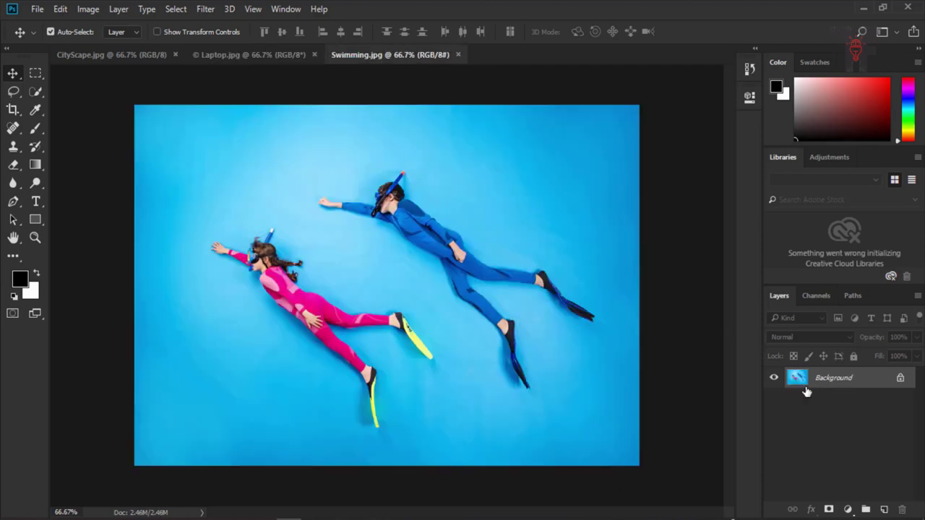
left_click(270, 53)
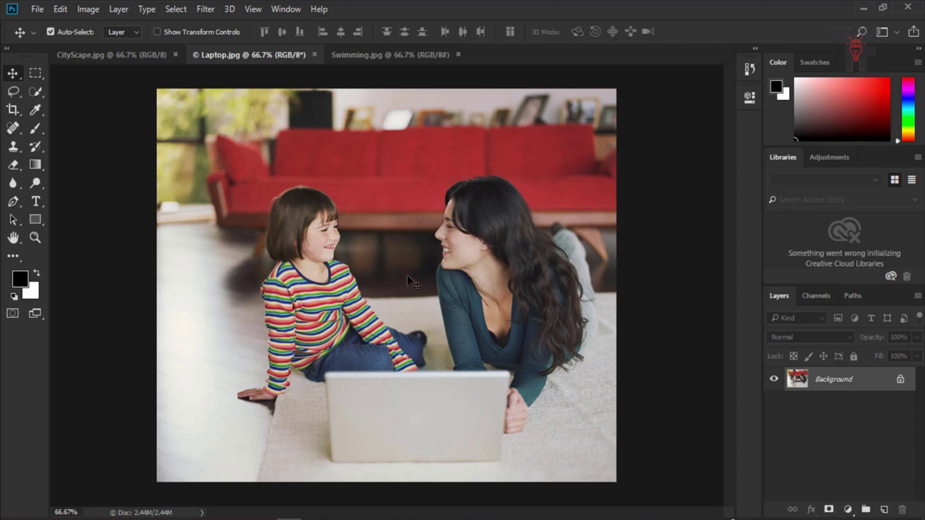
Convert the laptop photo's locked Background into Layer 0 and shift it on the canvas
left_click_drag(569, 369, 483, 268)
left_click(598, 244)
left_click_drag(433, 289, 331, 289)
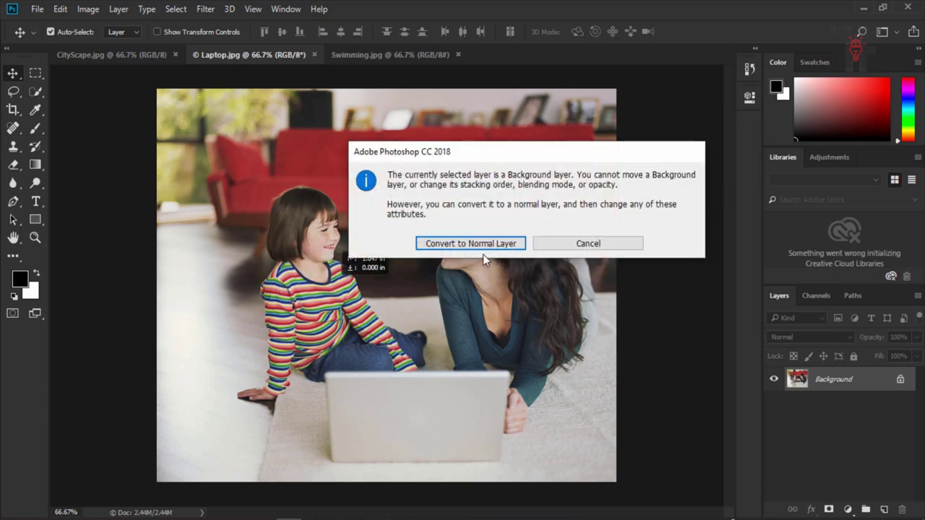
left_click(463, 247)
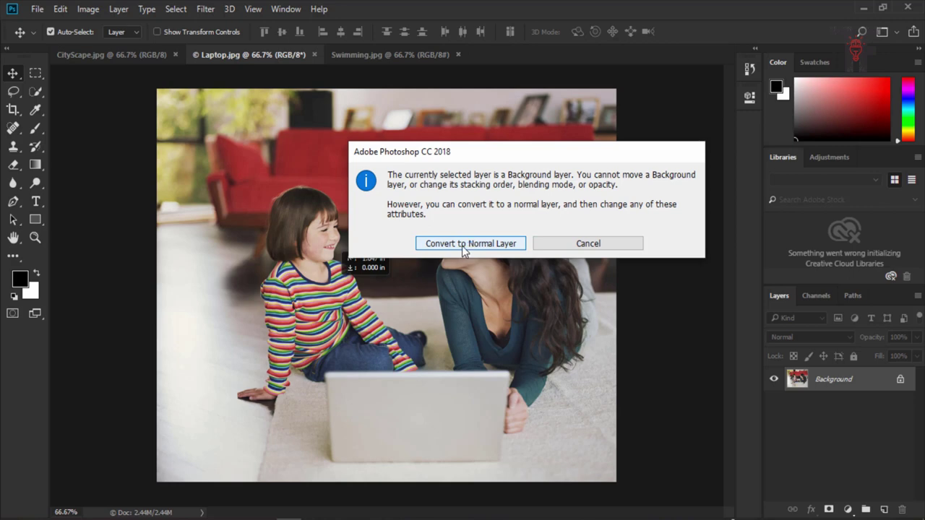
left_click_drag(319, 289, 118, 56)
Drag the laptop photo into CityScape.jpg as Layer 1 and keep Layer 1 selected
left_click_drag(118, 57, 399, 289)
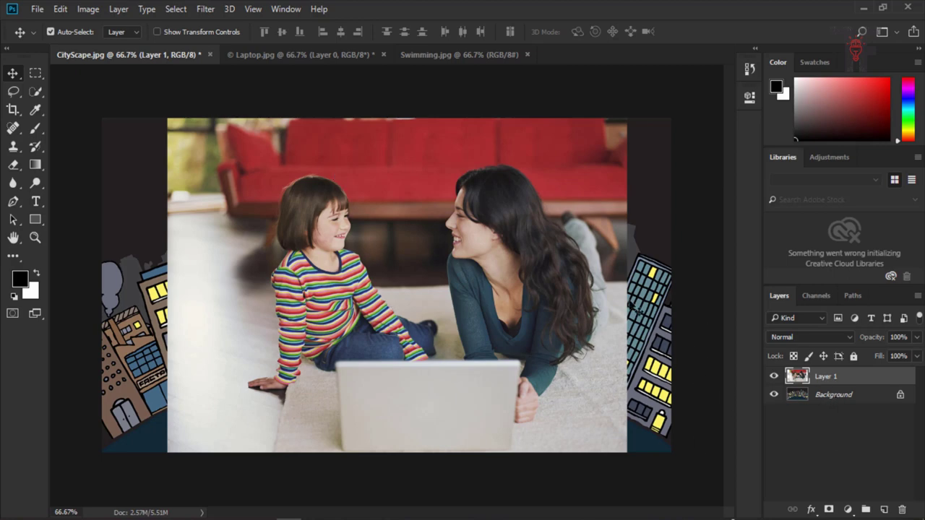
left_click(646, 302)
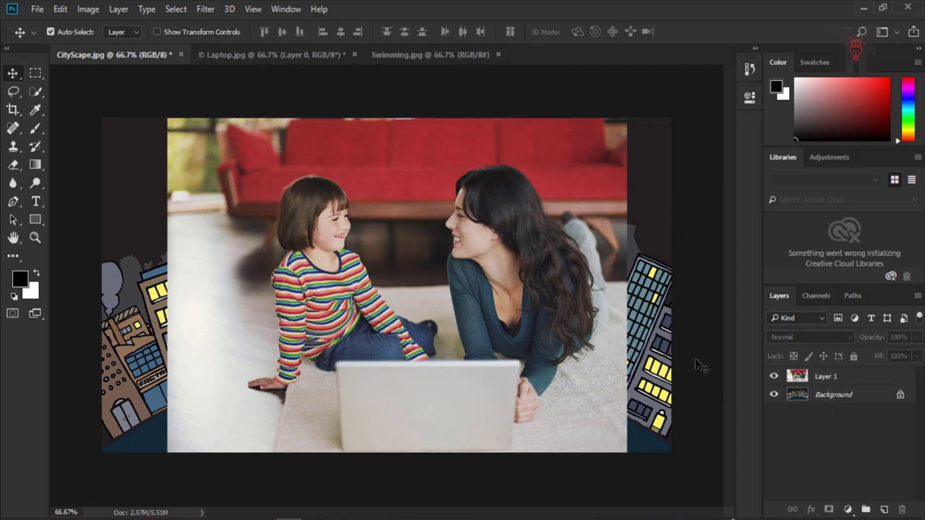
left_click(850, 383)
left_click(433, 59)
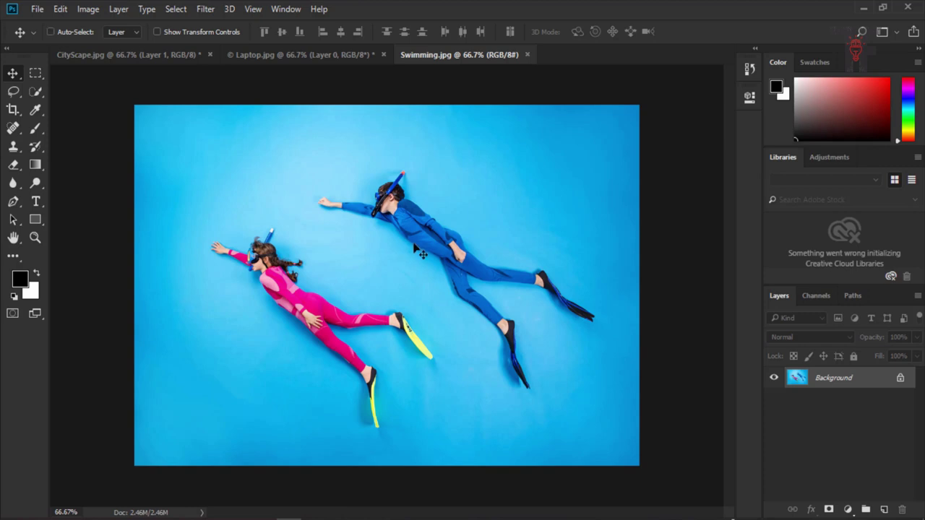
Select the whole swimmers image with the Rectangular Marquee and copy it via Edit > Copy
left_click(36, 10)
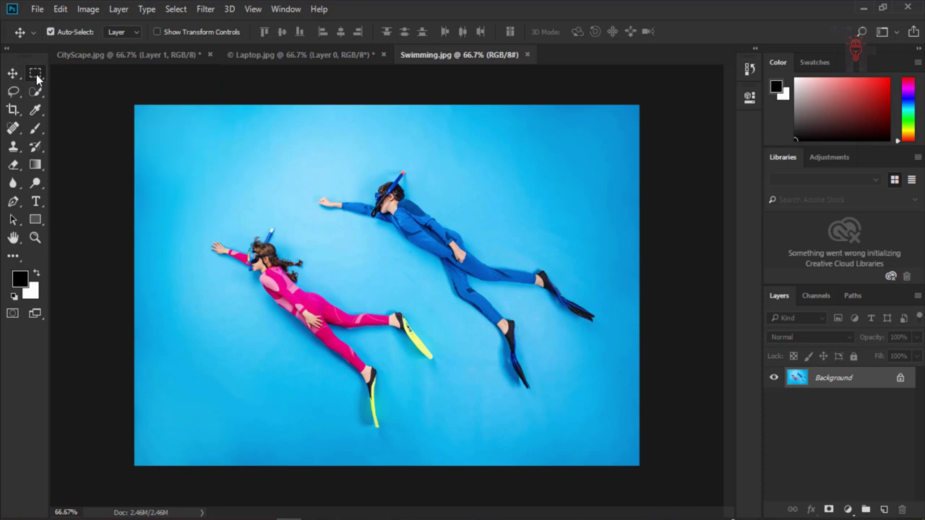
left_click_drag(36, 77, 69, 75)
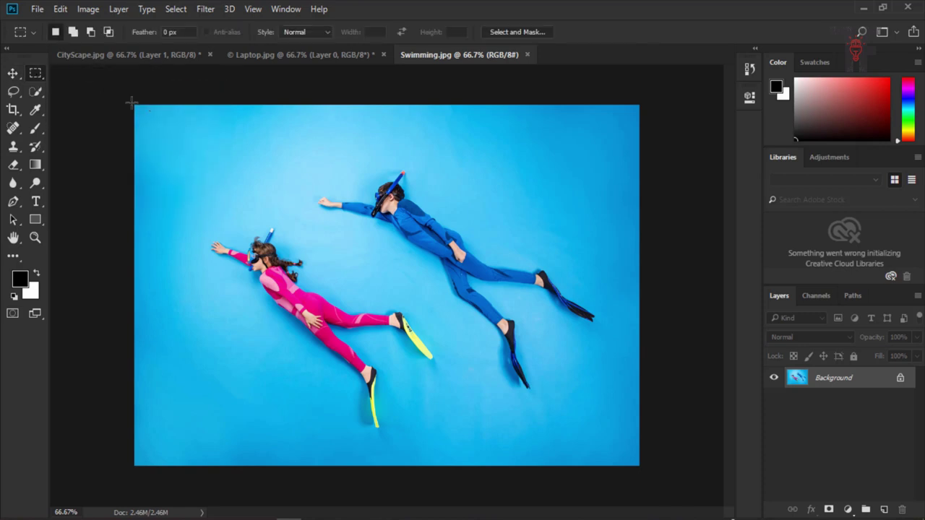
left_click_drag(130, 102, 646, 470)
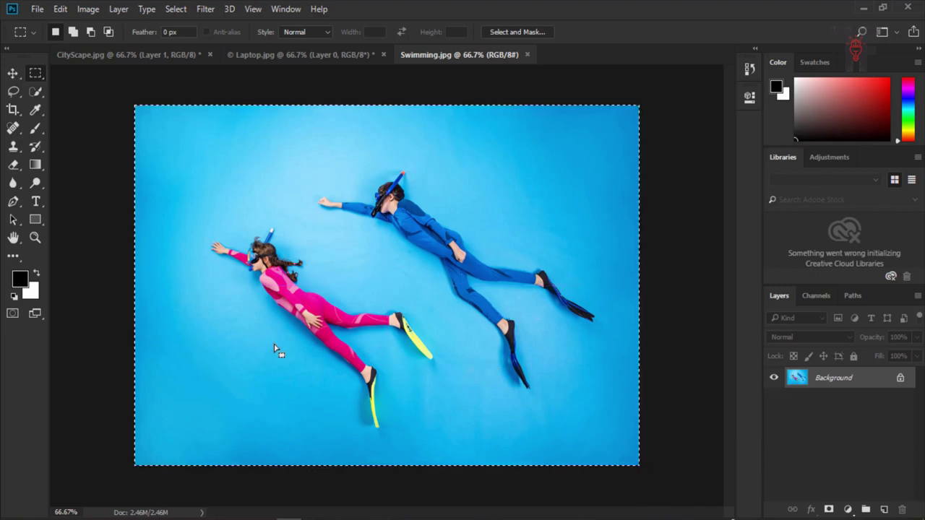
left_click(60, 10)
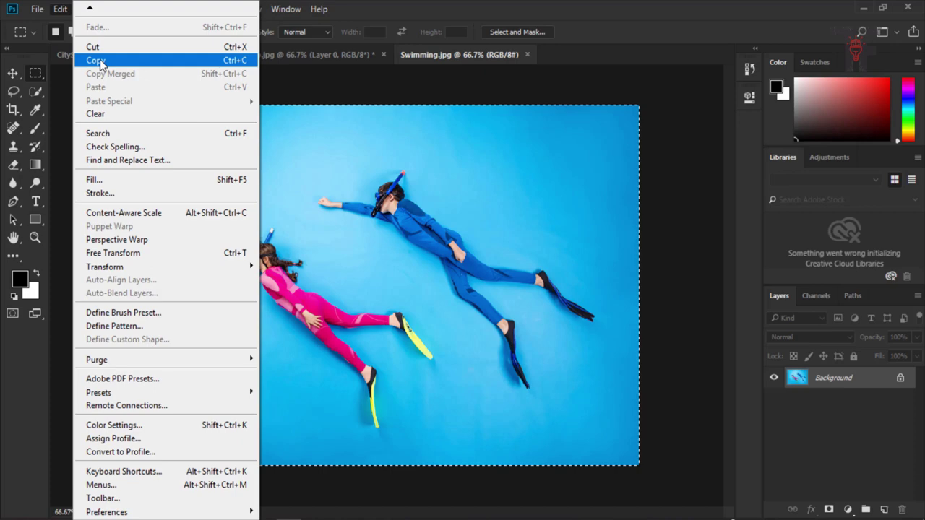
left_click(96, 60)
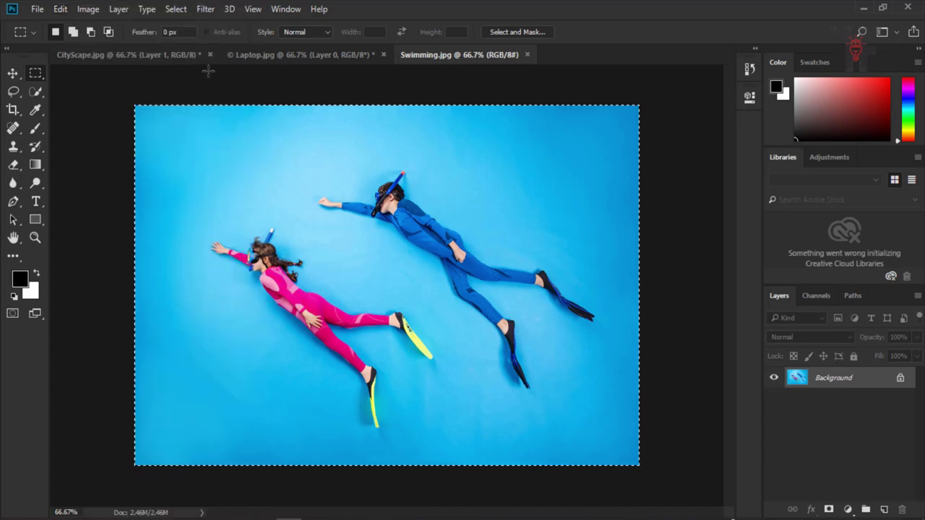
Paste the swimmers image into CityScape.jpg as Layer 2 via Edit > Paste
left_click(174, 56)
key("ctrl+v")
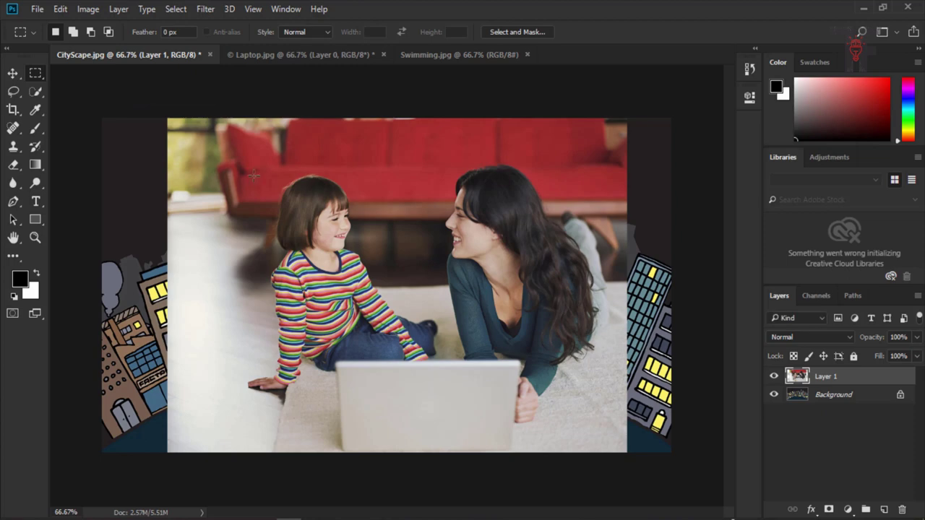
left_click(12, 73)
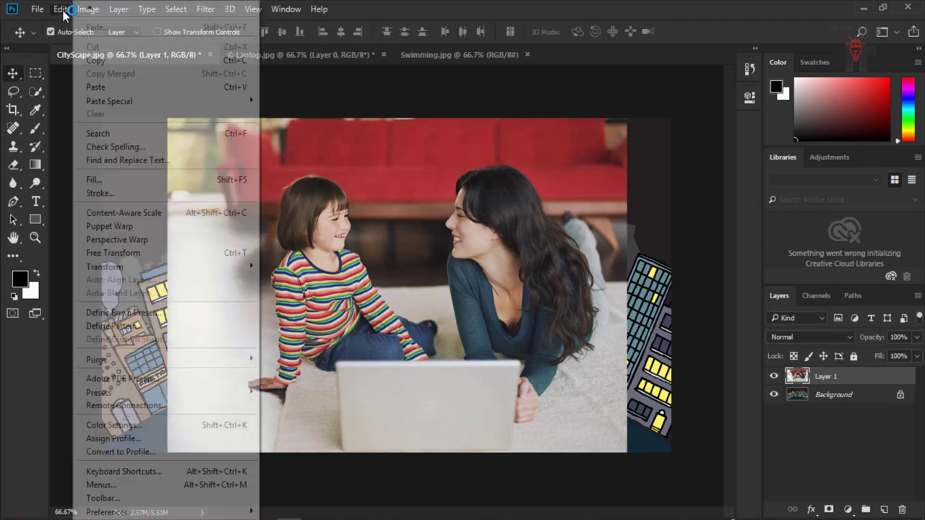
left_click(60, 9)
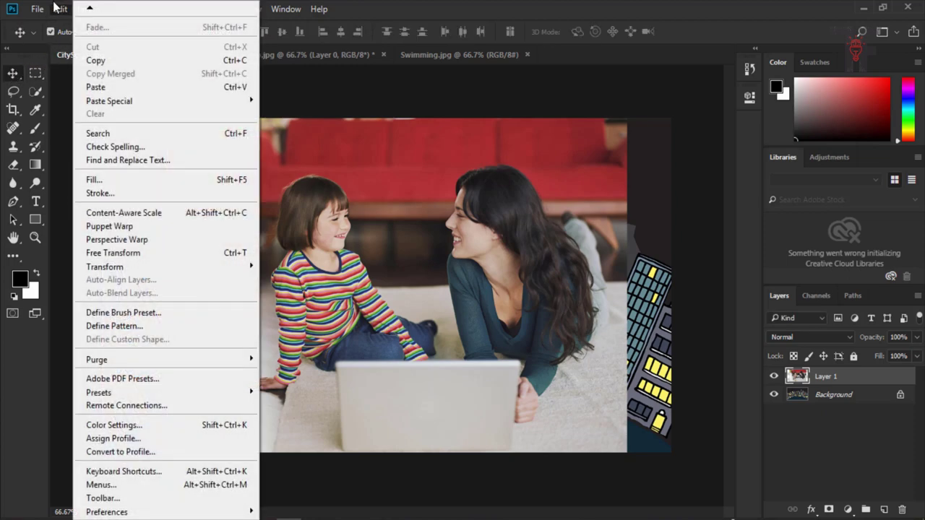
left_click(99, 87)
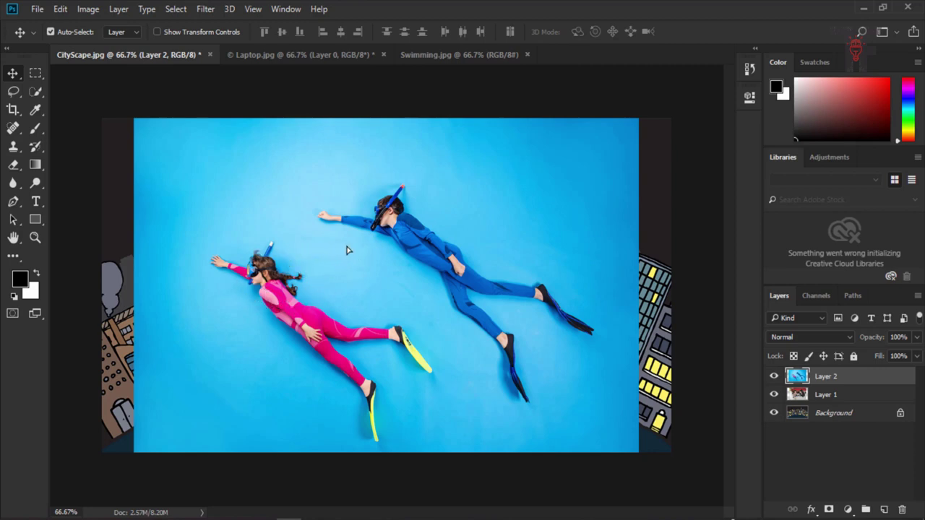
Drag the swimmers image into place over the city and family photo, then hide Layer 2
left_click_drag(346, 253, 446, 314)
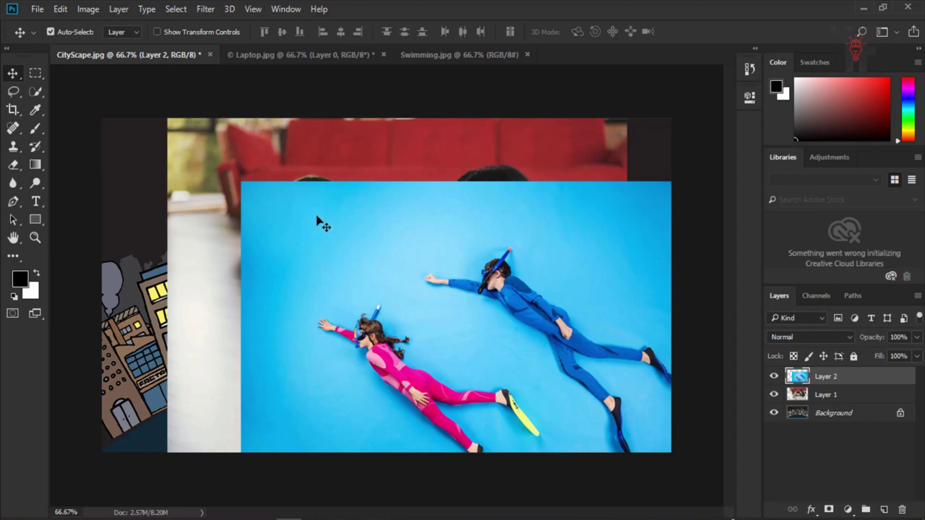
left_click_drag(330, 168, 319, 229)
left_click_drag(333, 297, 331, 313)
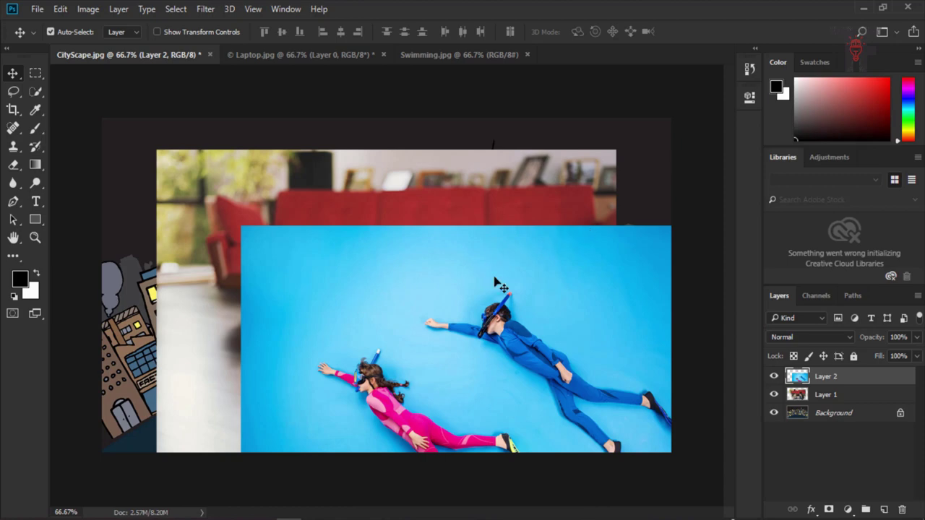
left_click_drag(431, 308, 360, 235)
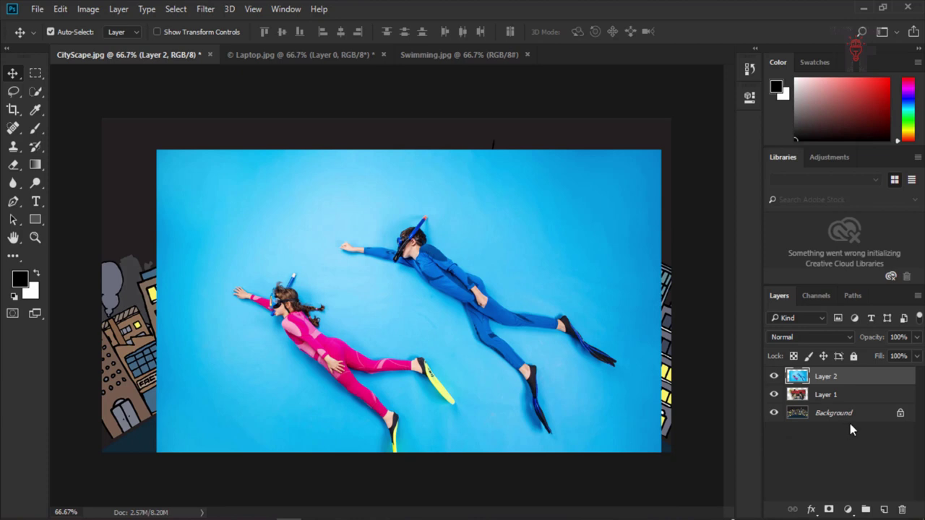
left_click(133, 219)
left_click_drag(485, 344, 471, 288)
left_click(774, 376)
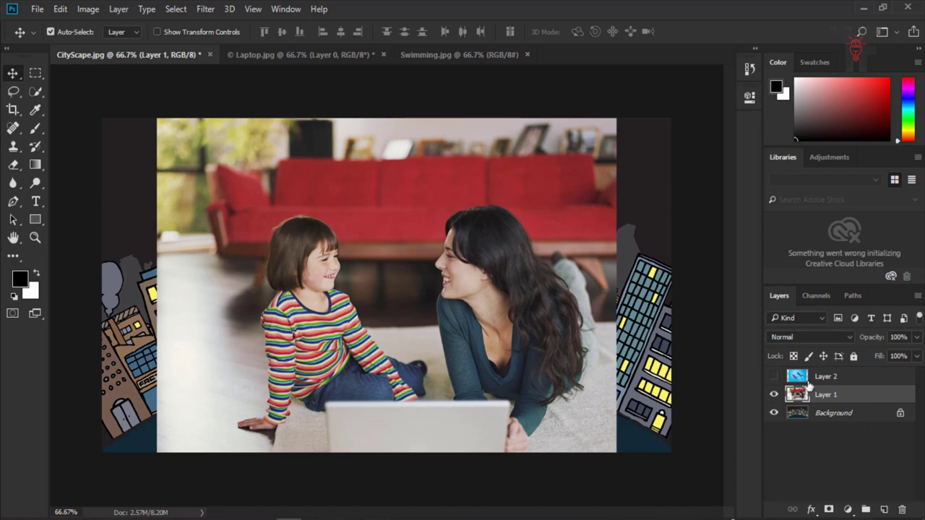
Show Layer 2 again and convert CityScape's locked Background into the unlocked Layer 0
left_click(774, 376)
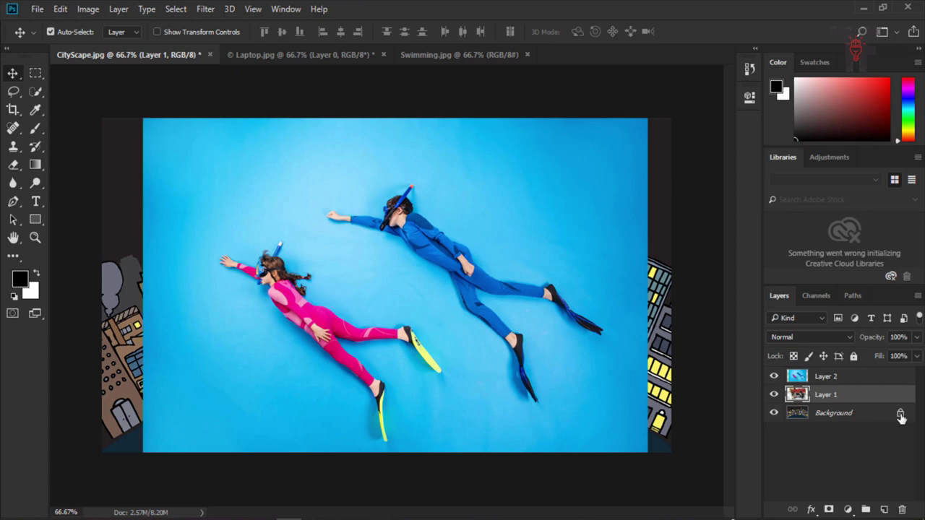
right_click(871, 420)
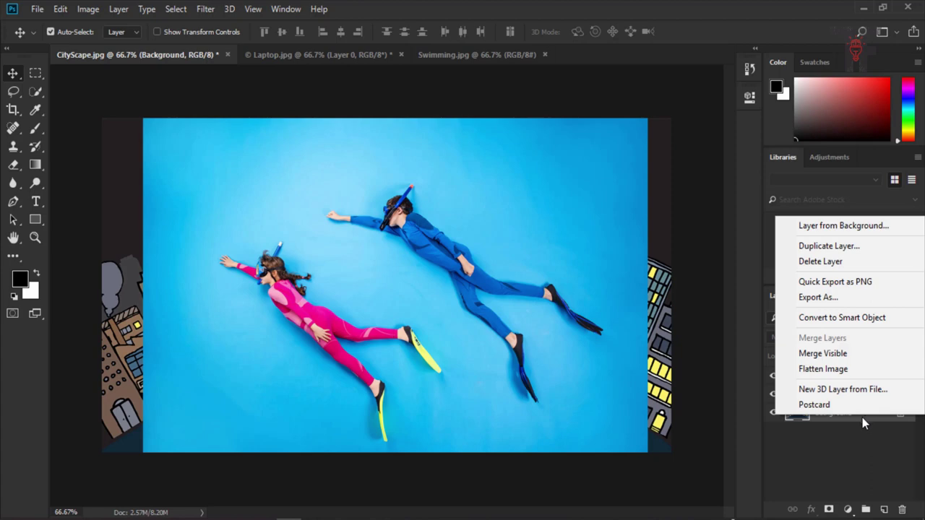
left_click(863, 422)
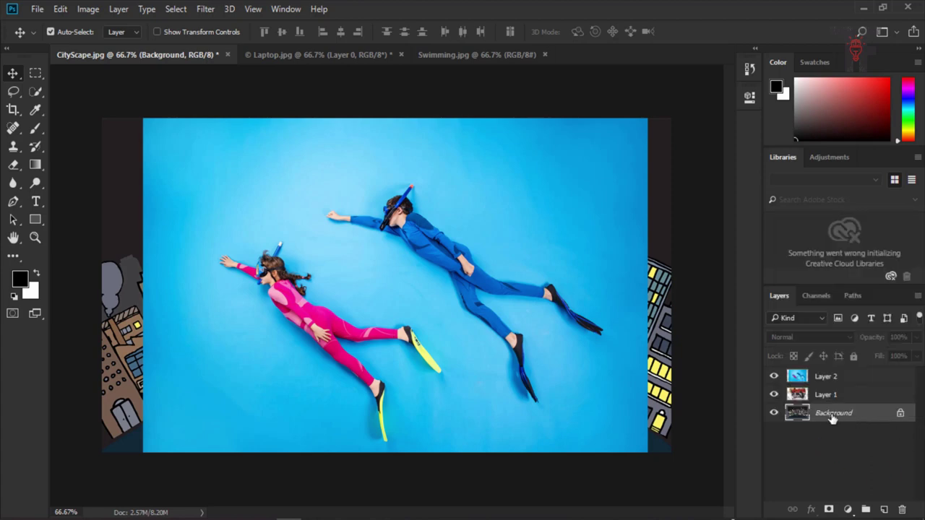
double_click(832, 417)
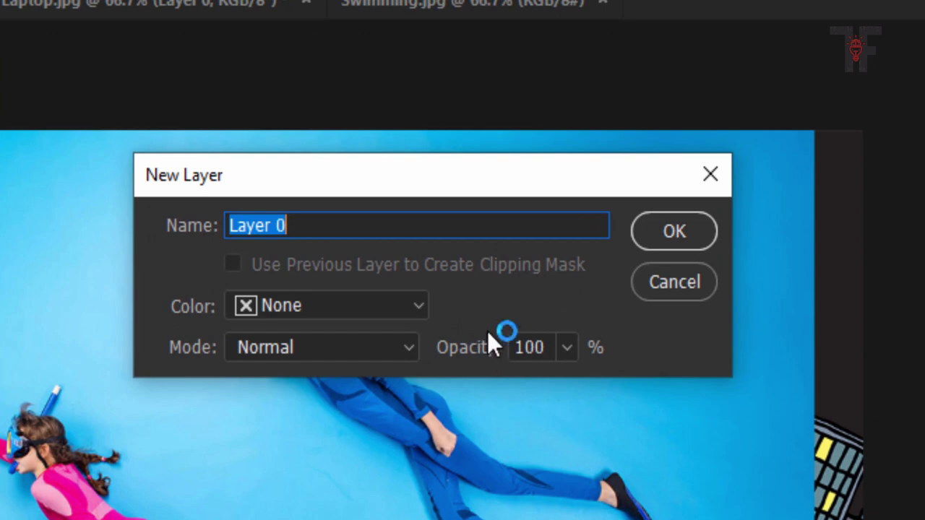
type("Cit")
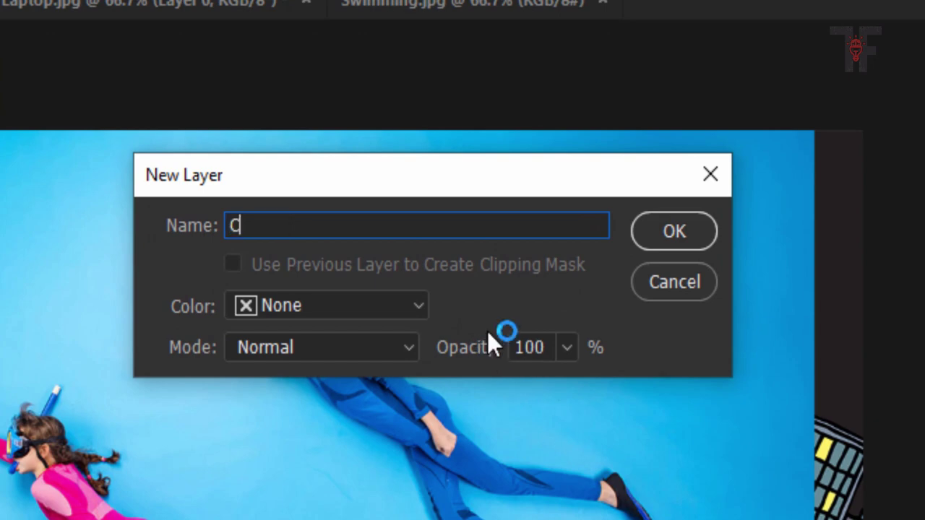
type("y")
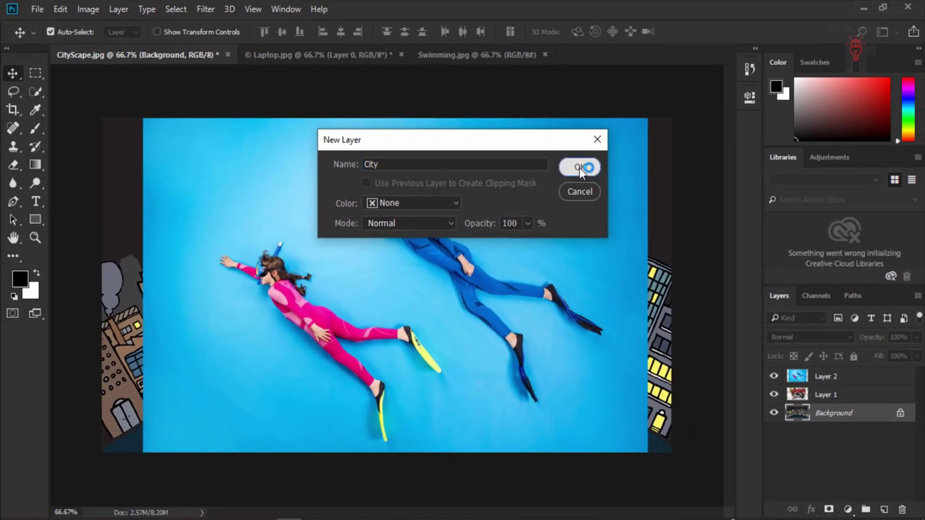
left_click(674, 231)
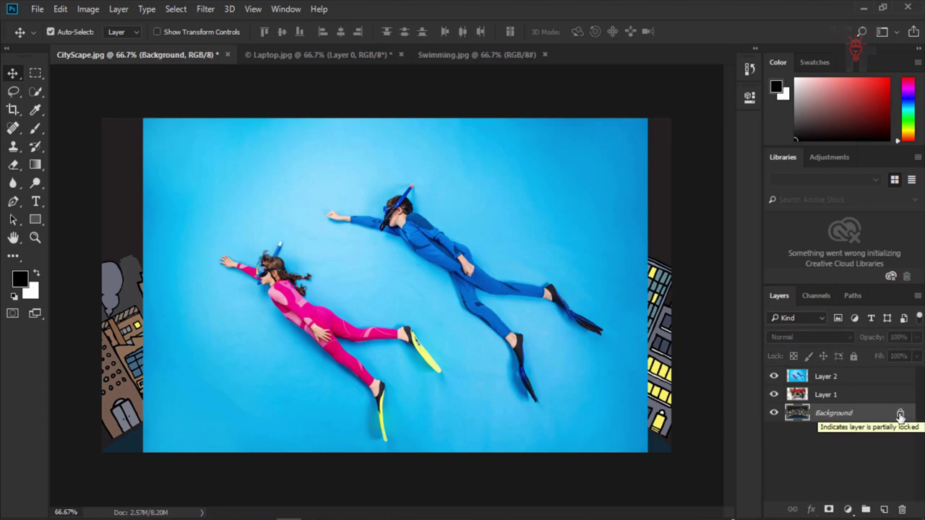
left_click(899, 414)
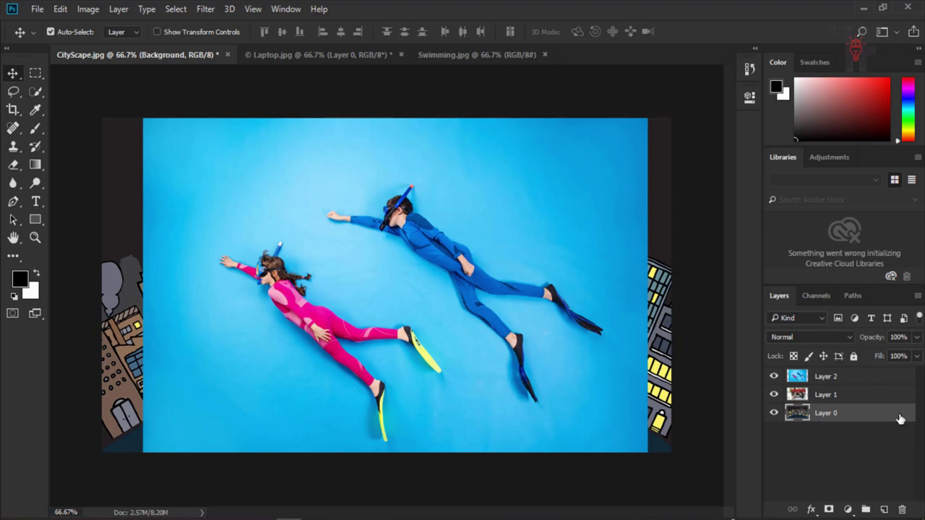
key("h")
double_click(867, 413)
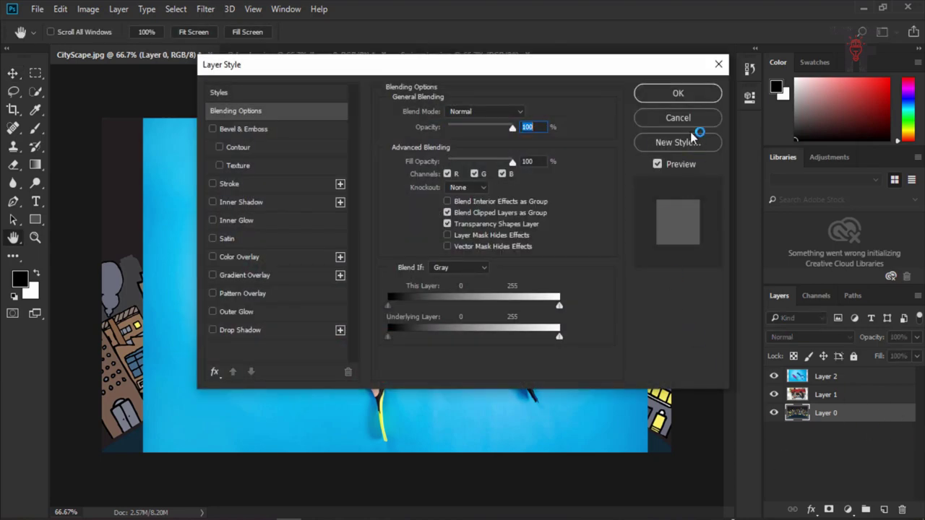
left_click(677, 118)
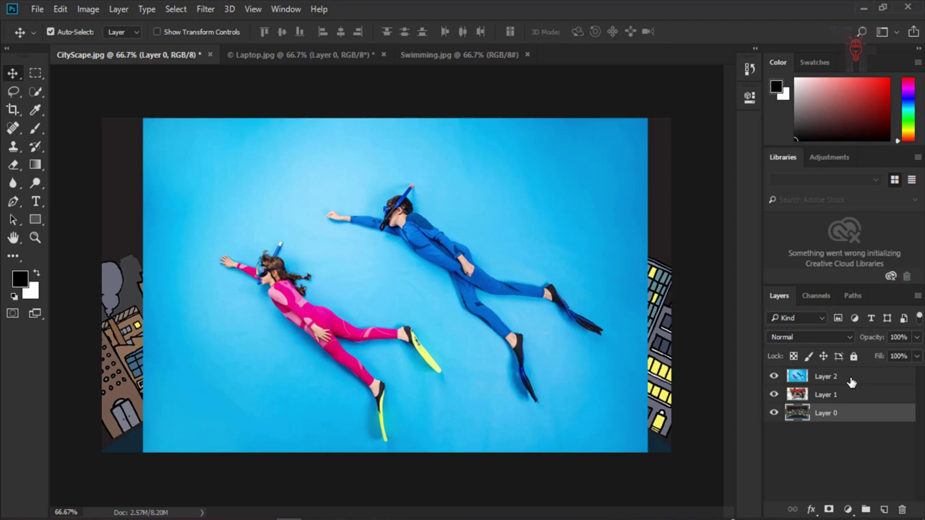
Drag Layer 0 above Layer 1 and try lowering Layer 0's opacity
left_click_drag(851, 382, 844, 405)
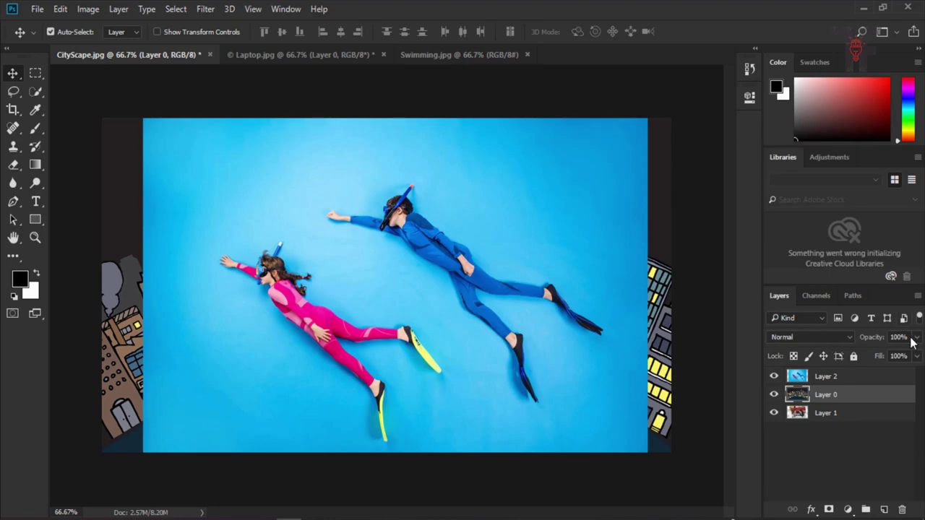
right_click(847, 399)
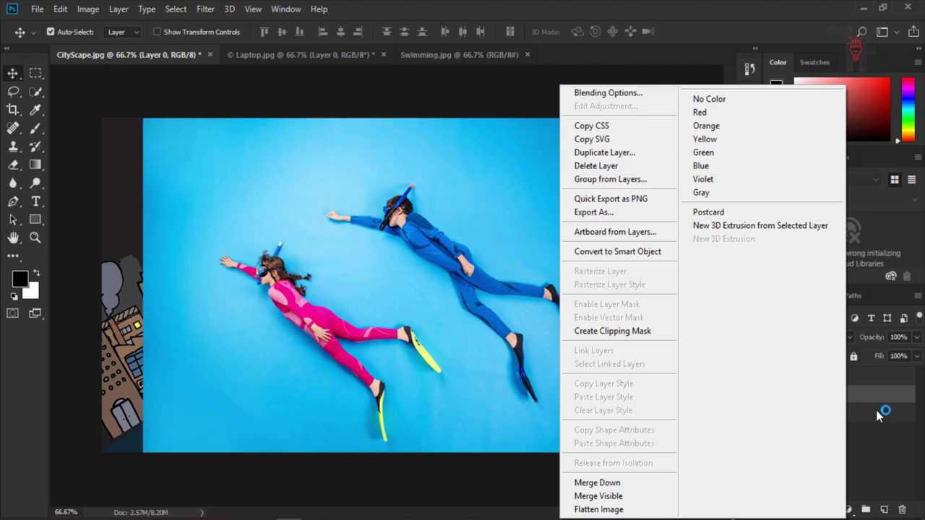
left_click(870, 441)
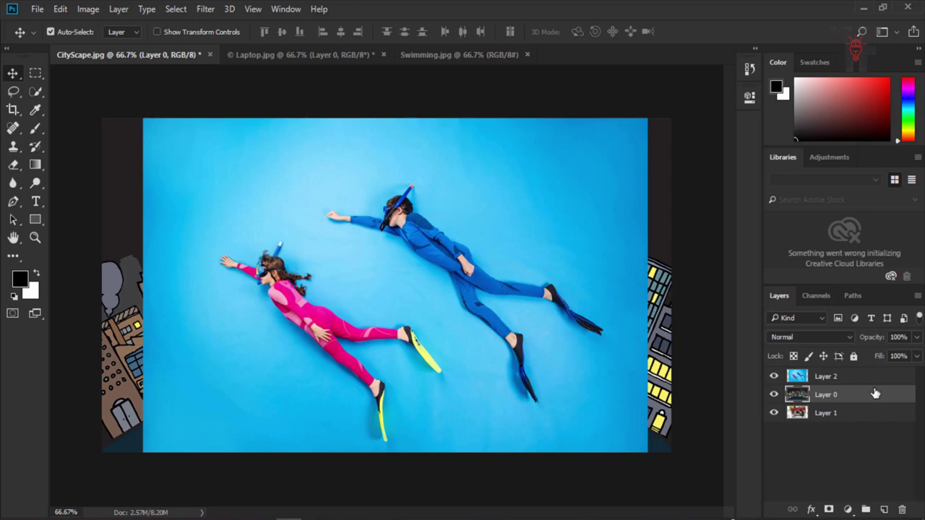
left_click(916, 337)
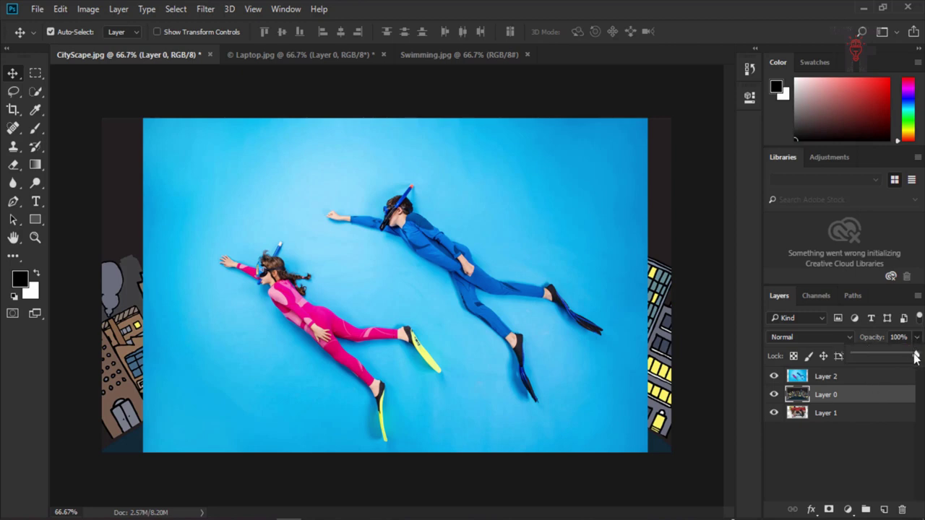
mouse_move(915, 356)
left_mouse_down()
mouse_move(882, 355)
mouse_move(916, 354)
left_mouse_up()
Select the swimmers Layer 2 and test its opacity at 61%, ending back at 100%
left_click(824, 380)
left_click(823, 380)
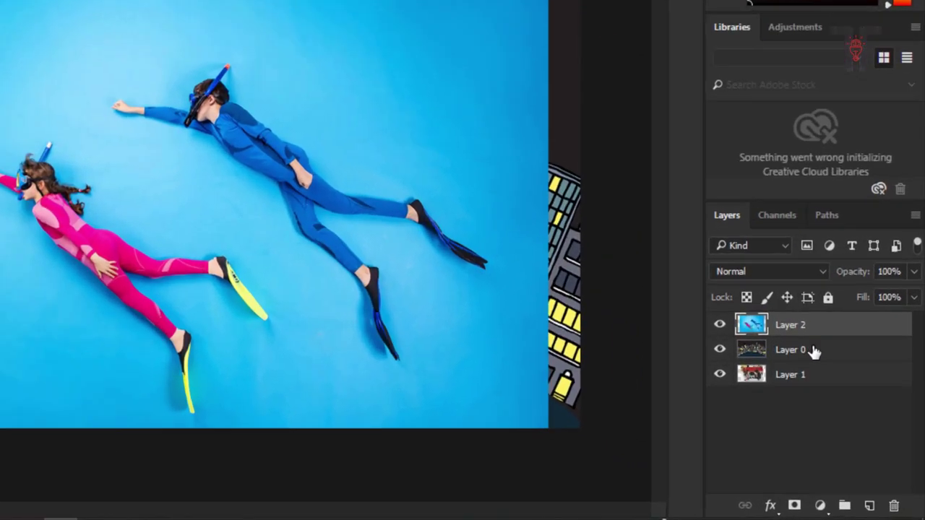
left_click(833, 397)
left_click(751, 294)
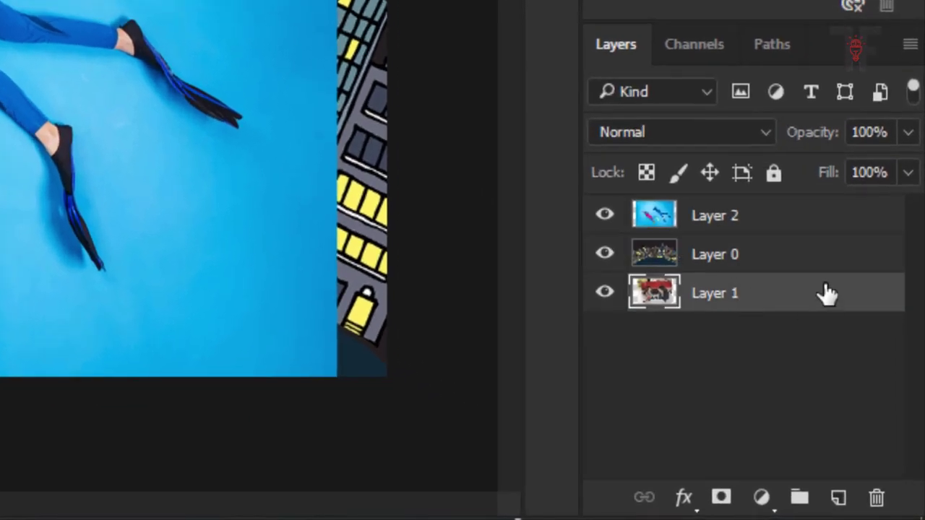
left_click(718, 255)
left_click(731, 217)
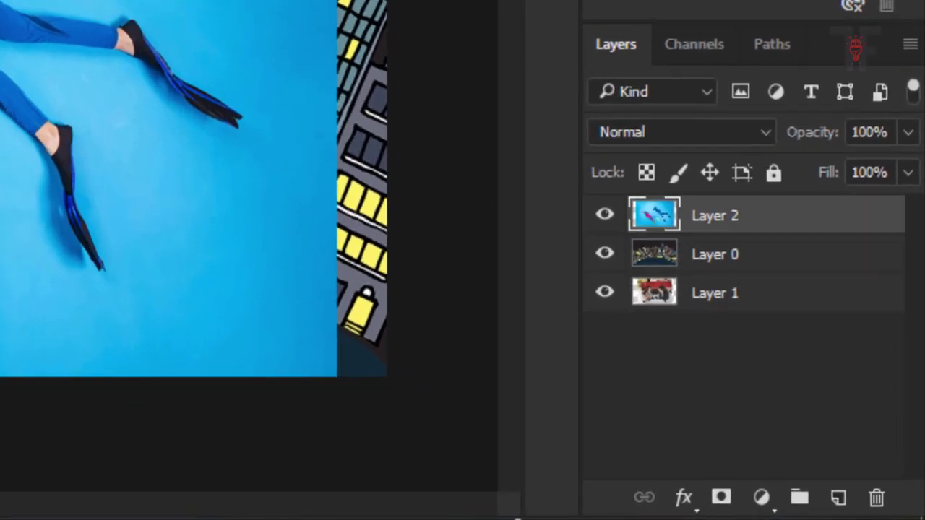
left_click_drag(0, 14, 0, 14)
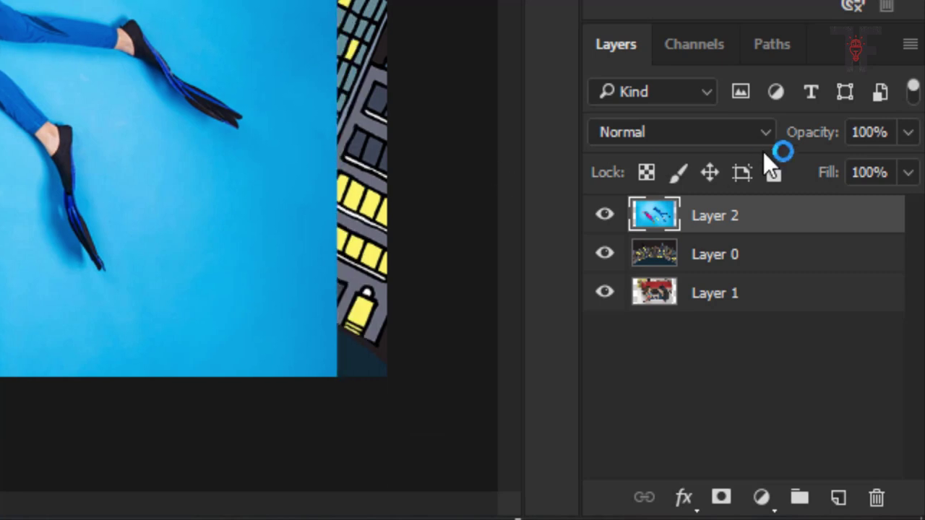
left_click(908, 133)
left_click_drag(883, 171, 824, 173)
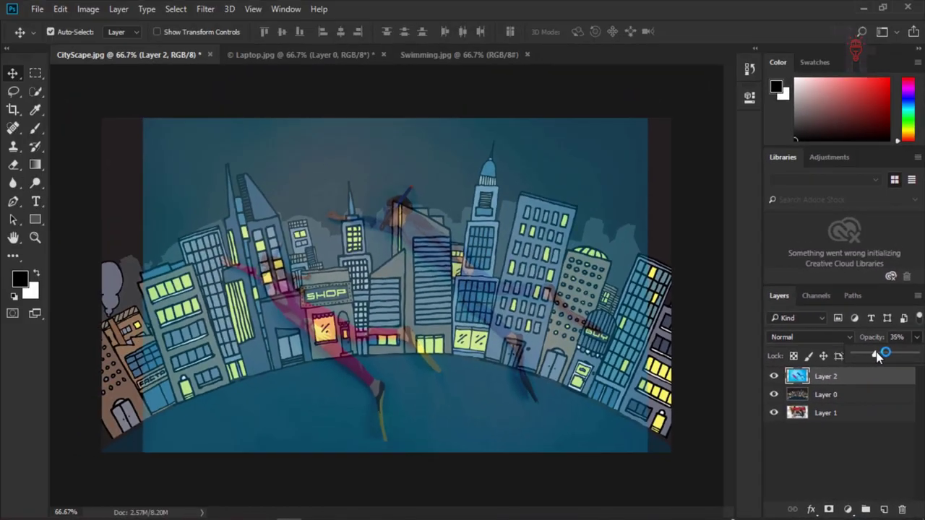
left_click_drag(877, 355, 916, 358)
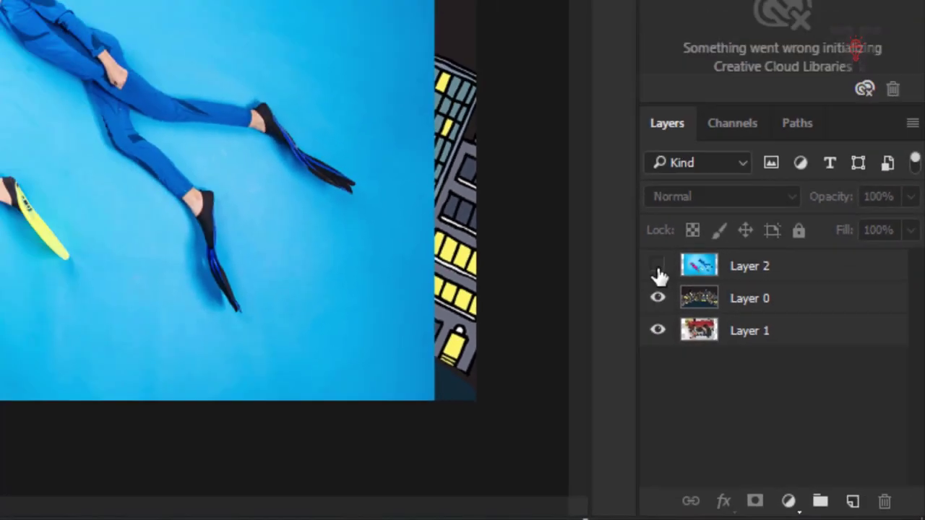
Make Layer 2 visible over the city, select it, and open its blend mode list
left_click(541, 155)
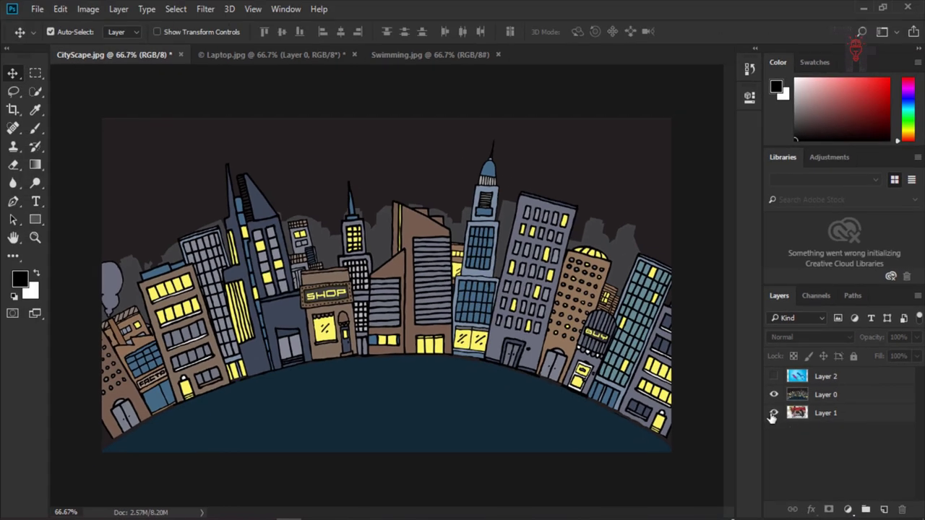
left_click(775, 376)
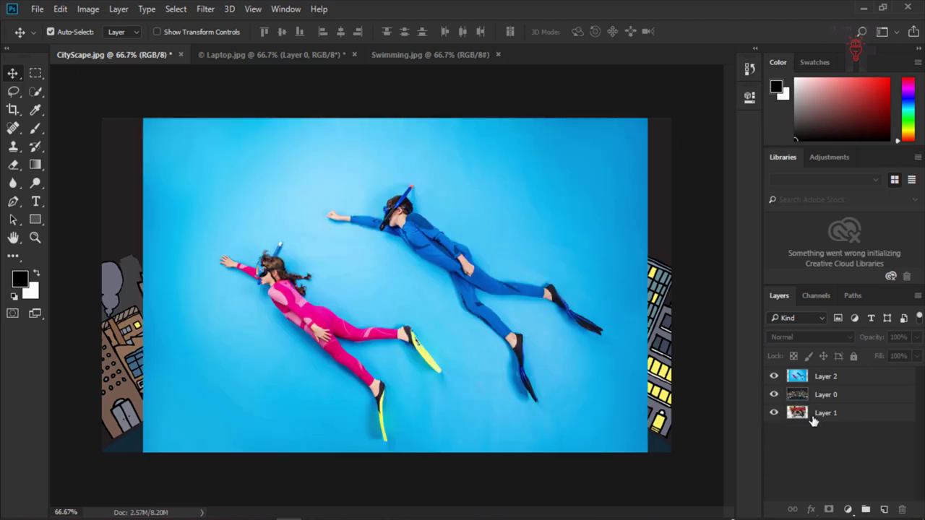
left_click(842, 379)
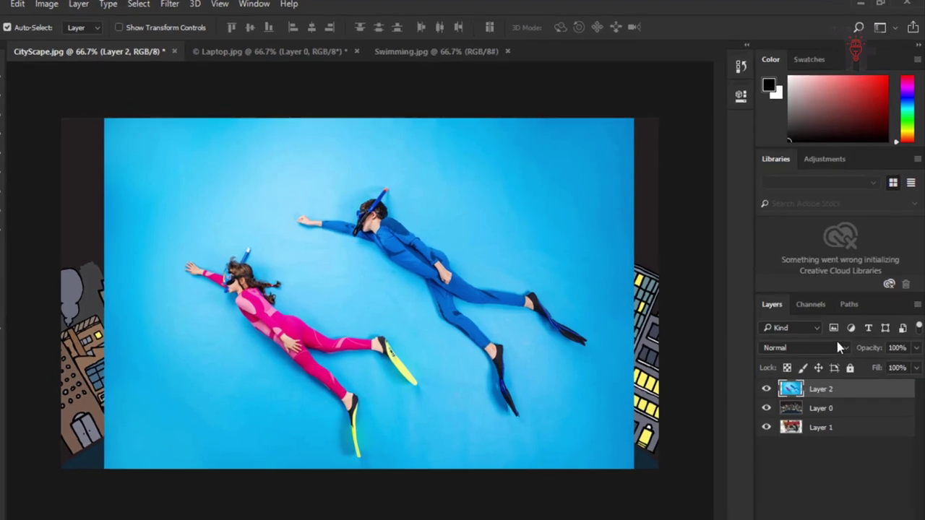
left_click(815, 338)
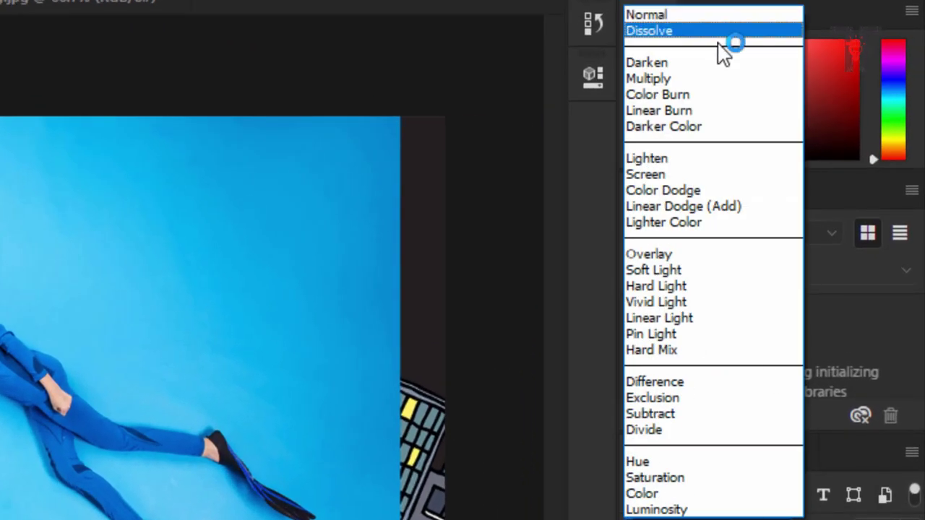
Try Dissolve, Multiply, Color Burn and Linear Burn on Layer 2, settling on Darker Color
left_click(659, 31)
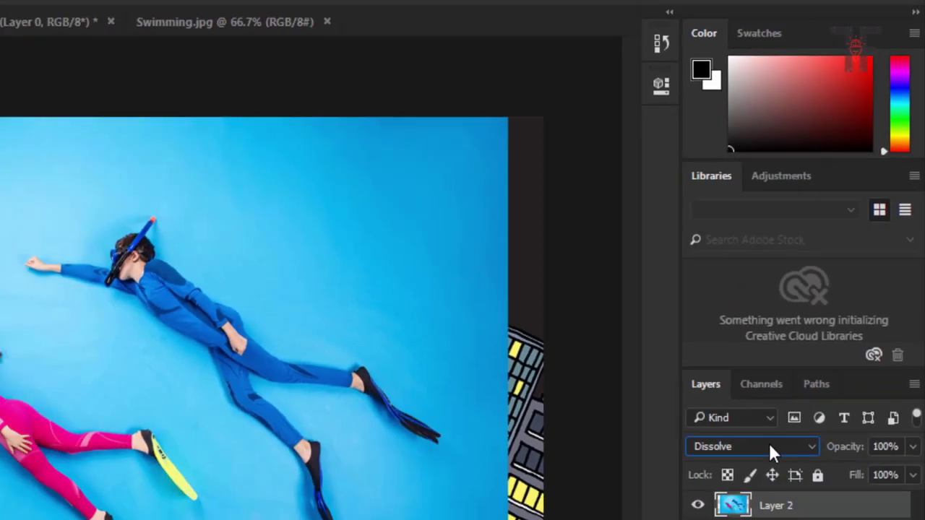
left_click(769, 445)
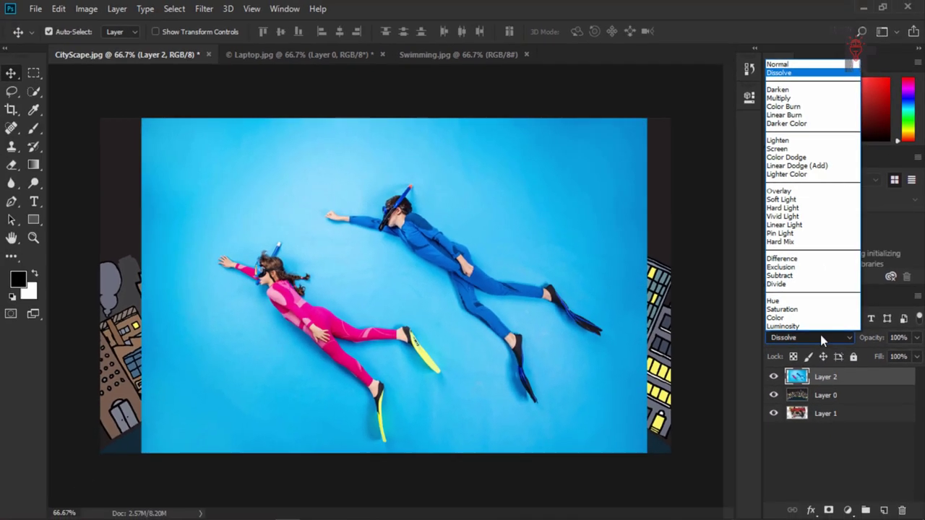
left_click(792, 99)
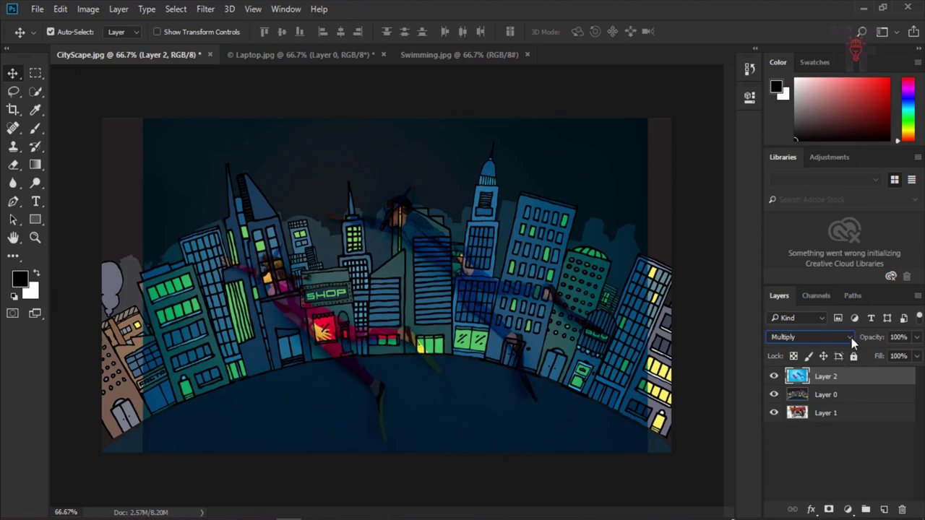
left_click(848, 337)
left_click(784, 108)
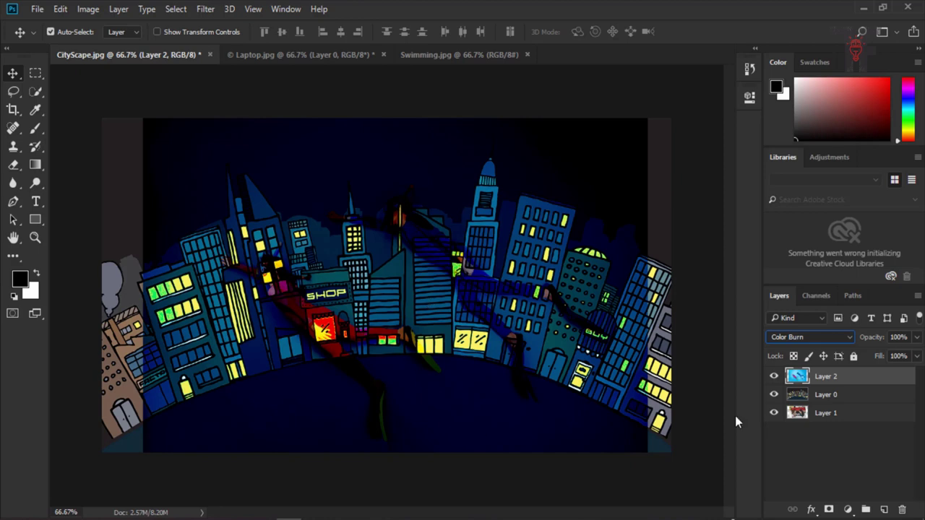
left_click(841, 339)
left_click(809, 117)
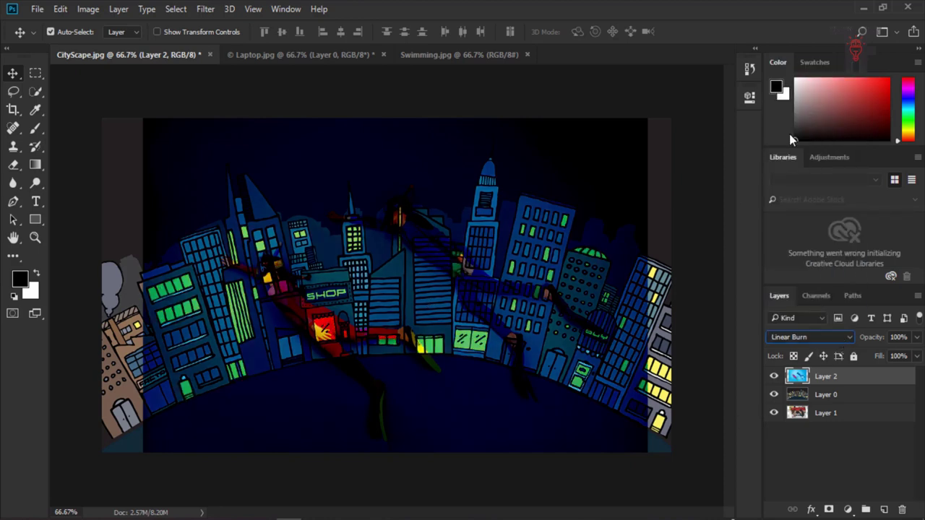
left_click(836, 337)
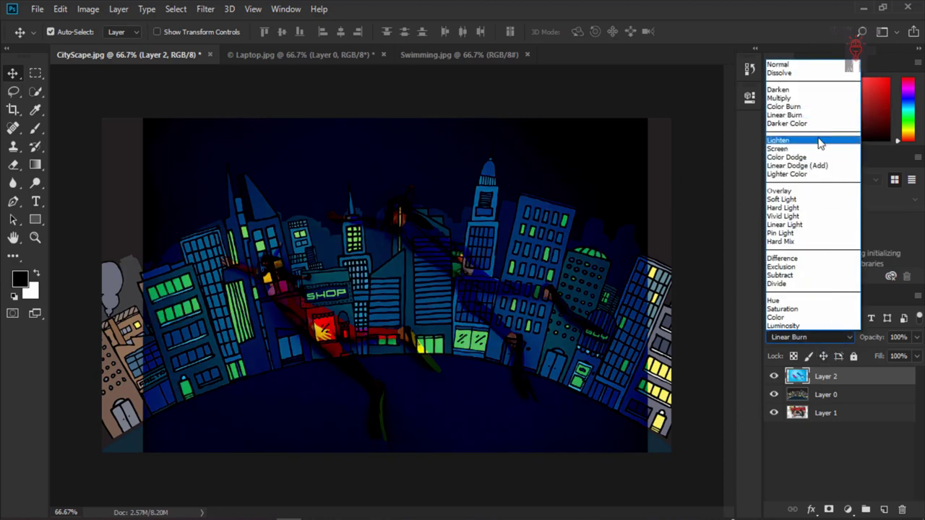
left_click(801, 123)
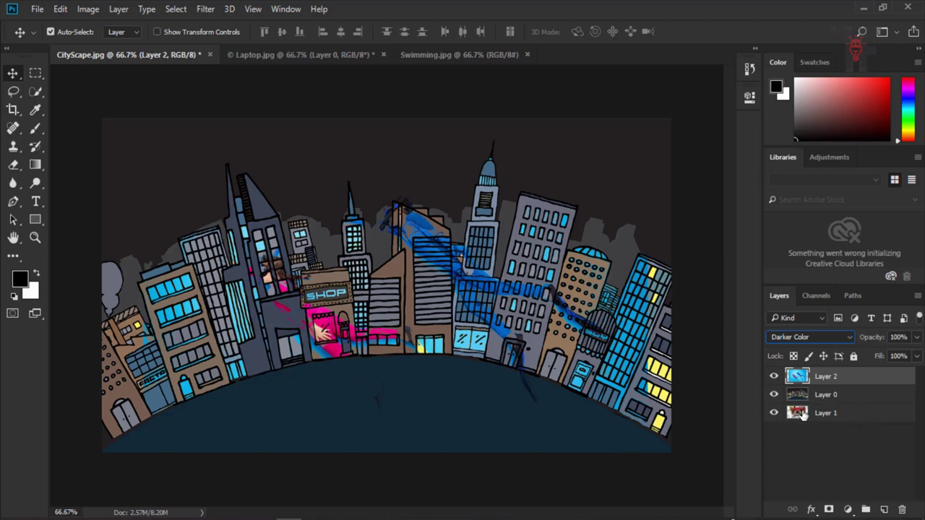
left_click_drag(800, 415, 840, 415)
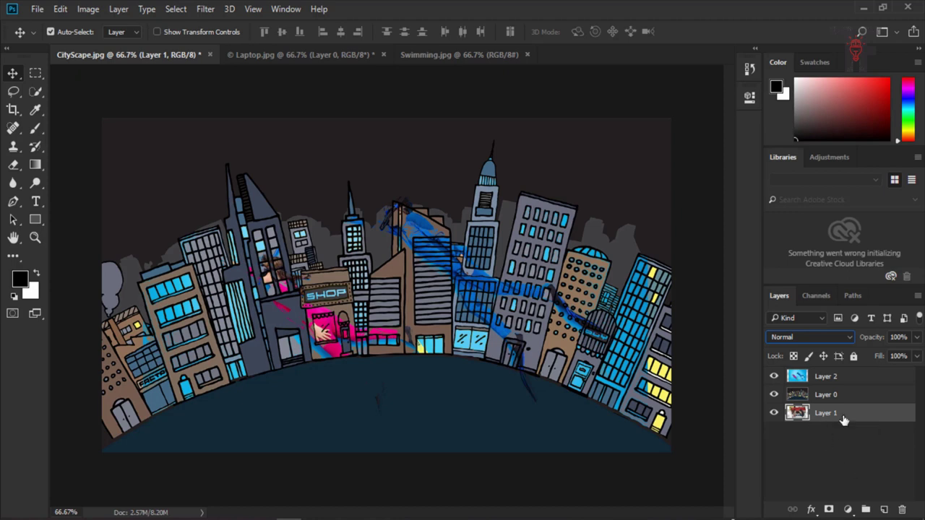
Trash Layer 1, switch Layer 0 to Screen, and reopen Layer 2's blend mode list
left_click_drag(822, 415, 904, 510)
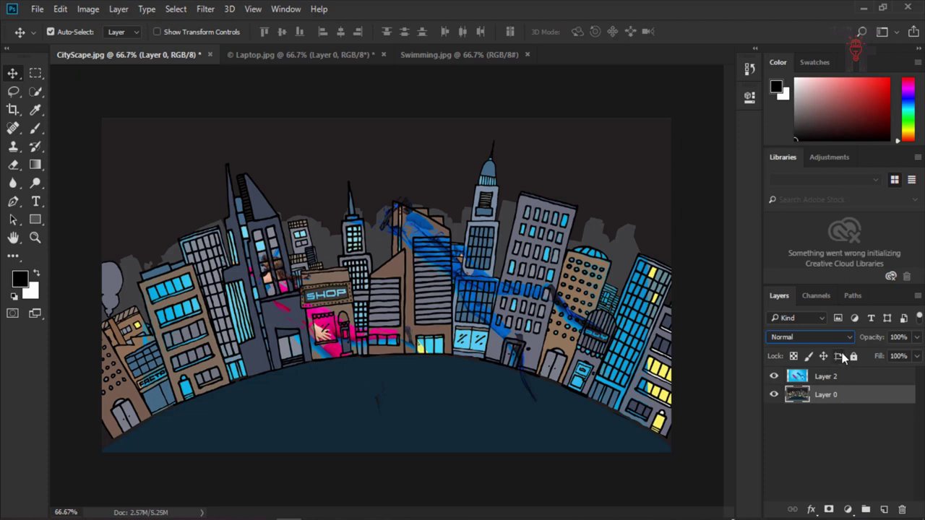
left_click(847, 337)
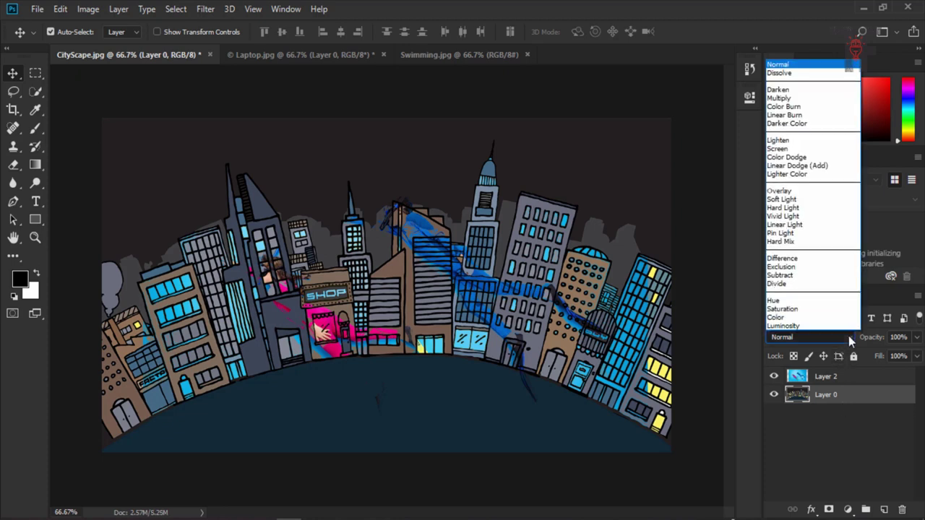
left_click(808, 150)
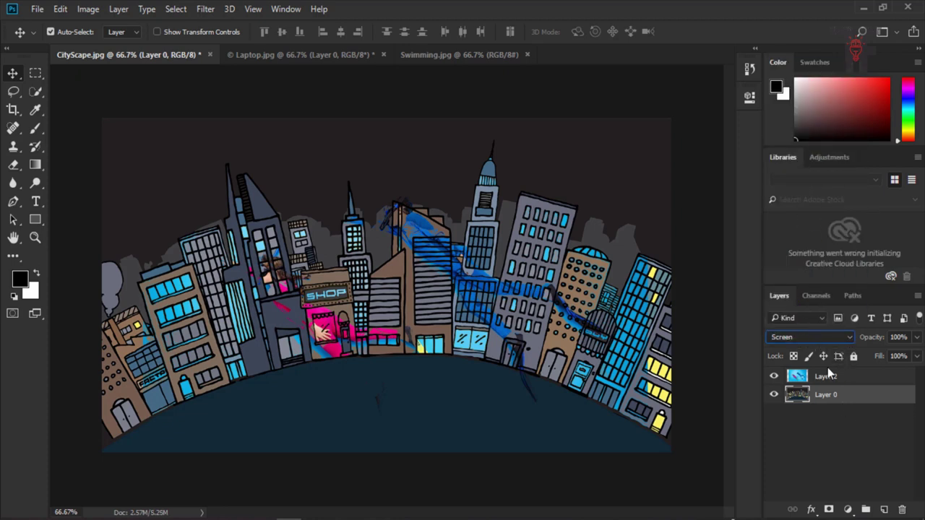
left_click(827, 377)
left_click(835, 337)
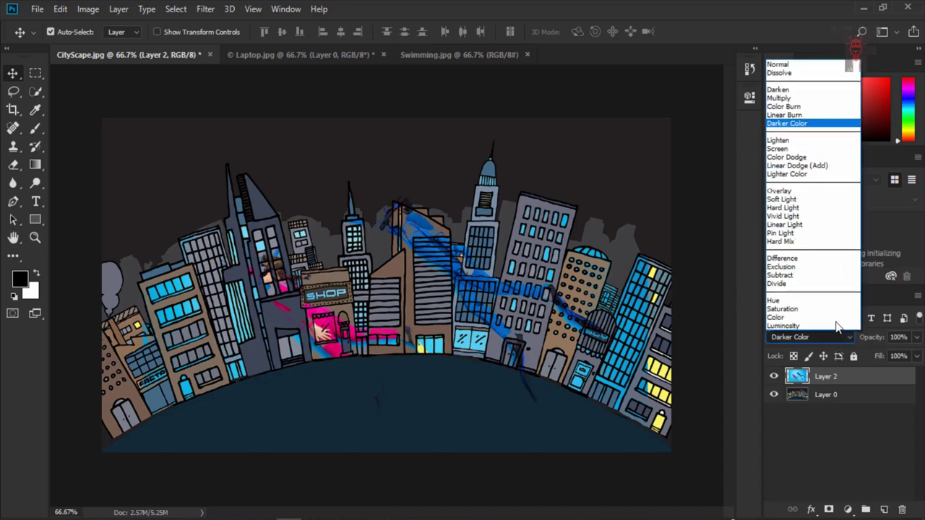
Preview Layer 2 with the Screen, Overlay and Soft Light blend modes
left_click(827, 149)
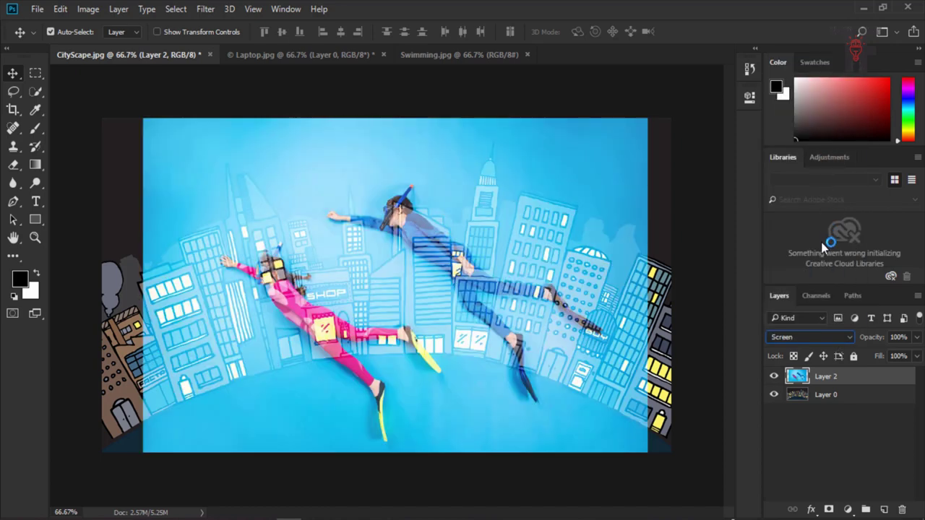
left_click(822, 337)
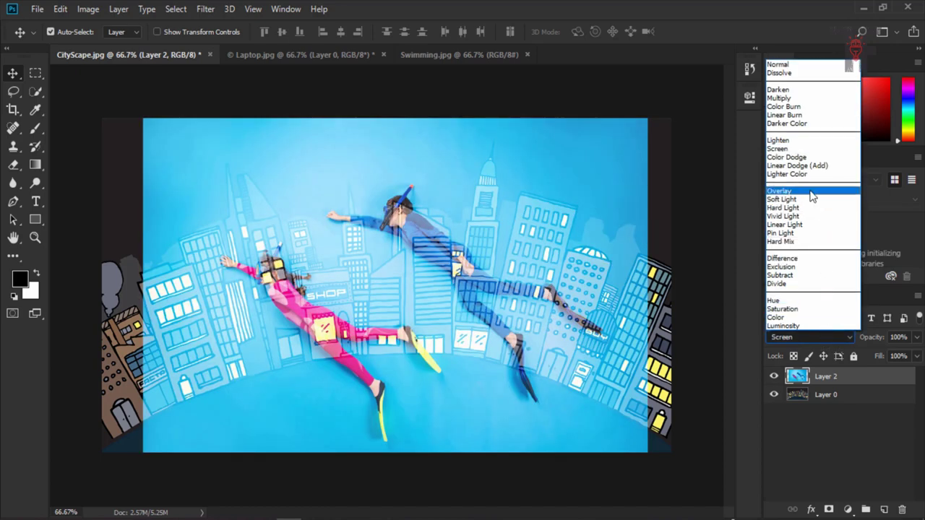
left_click(811, 192)
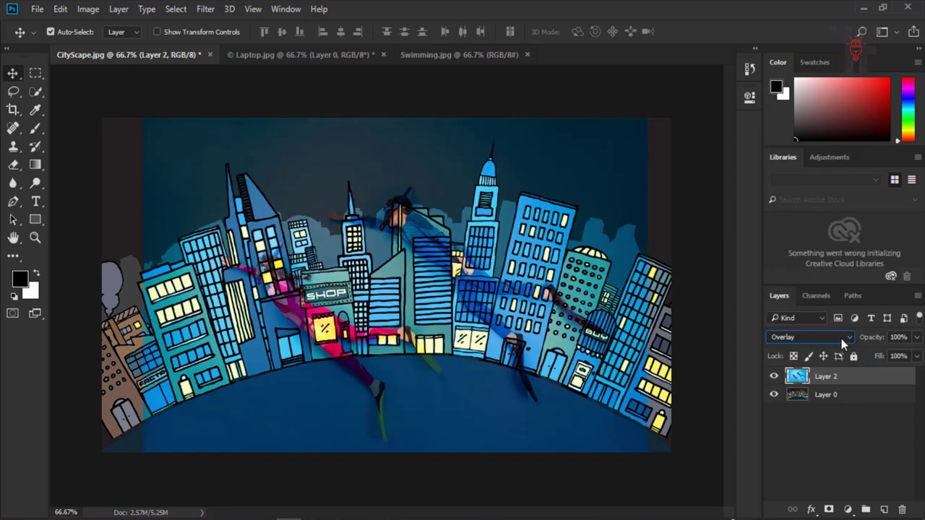
left_click(840, 339)
left_click(811, 199)
Try Exclusion on Layer 2, then settle on Subtract for a dark red composite
left_click(814, 338)
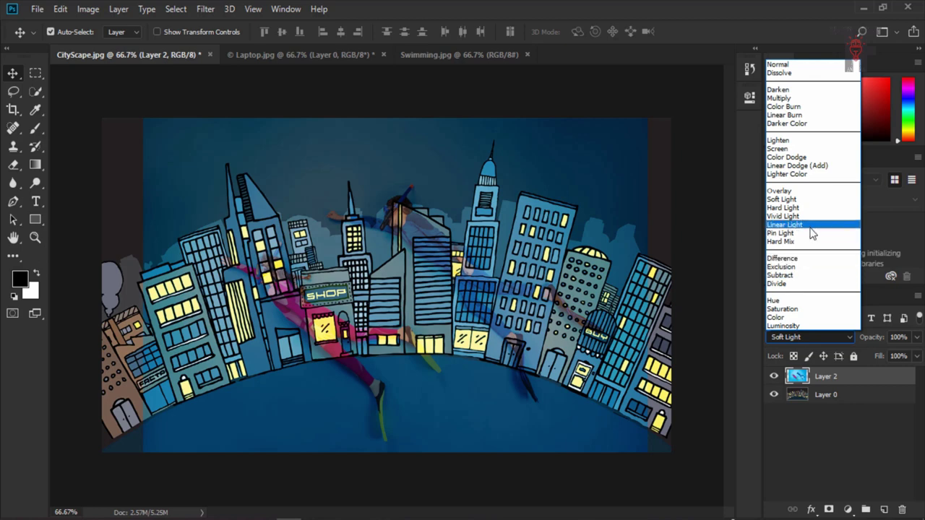
left_click(812, 262)
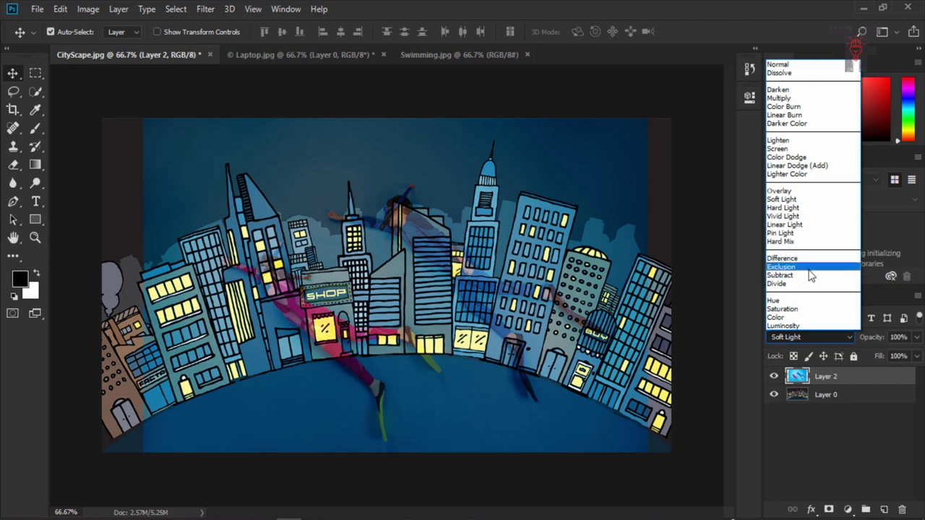
left_click(809, 268)
left_click(819, 336)
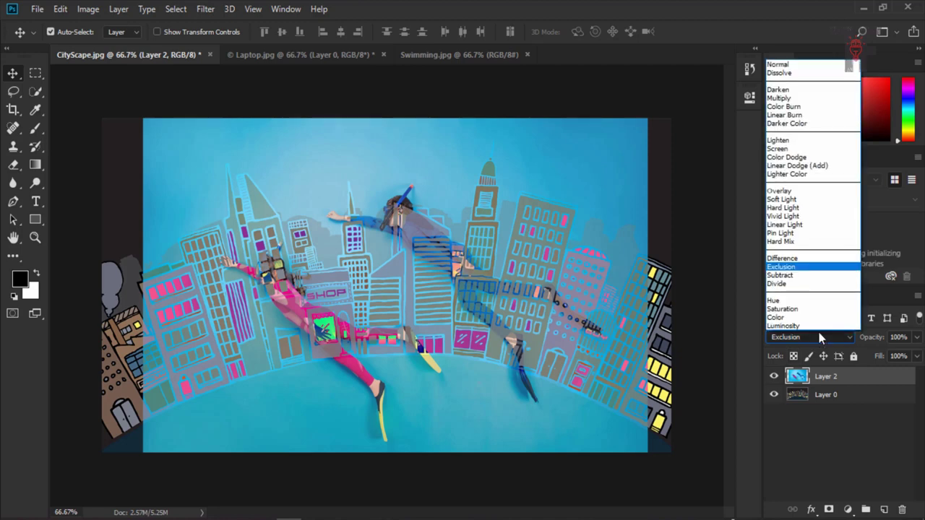
left_click(809, 276)
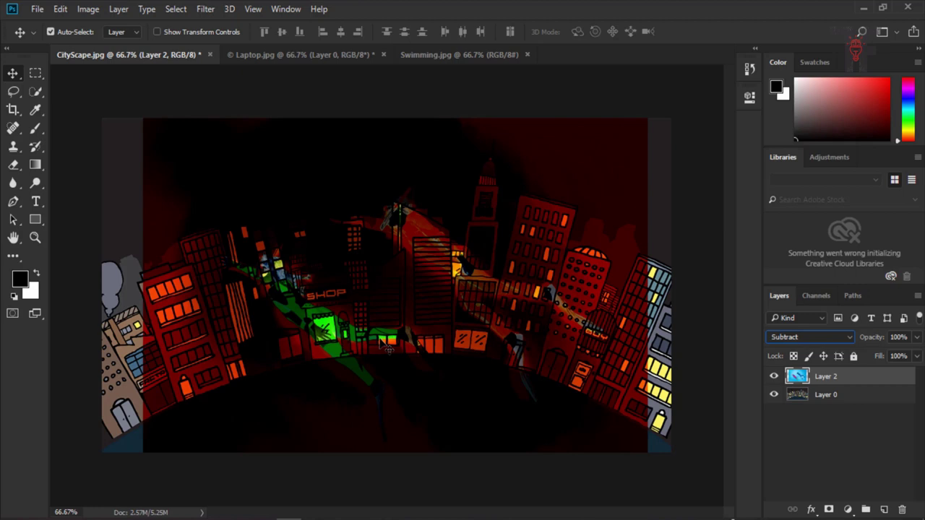
Close Laptop.jpg without saving, then close Swimming.jpg
left_click(383, 54)
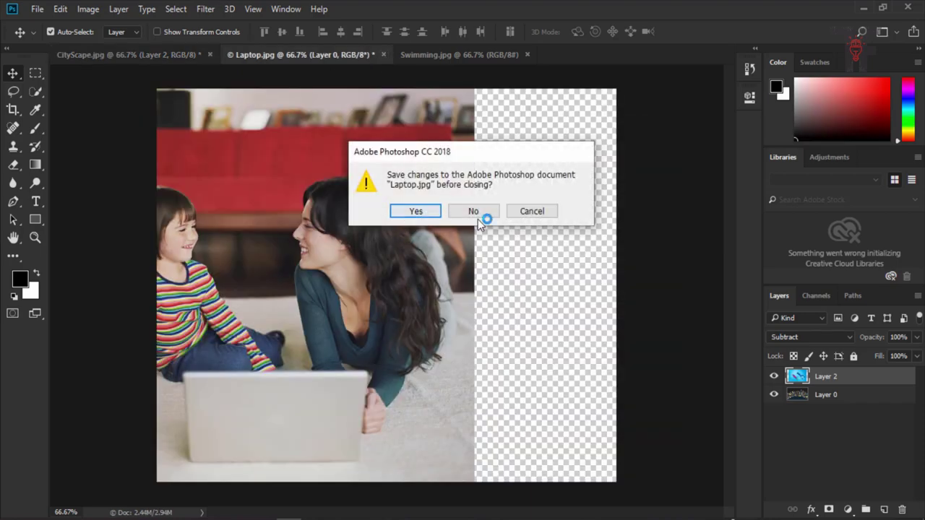
left_click(473, 211)
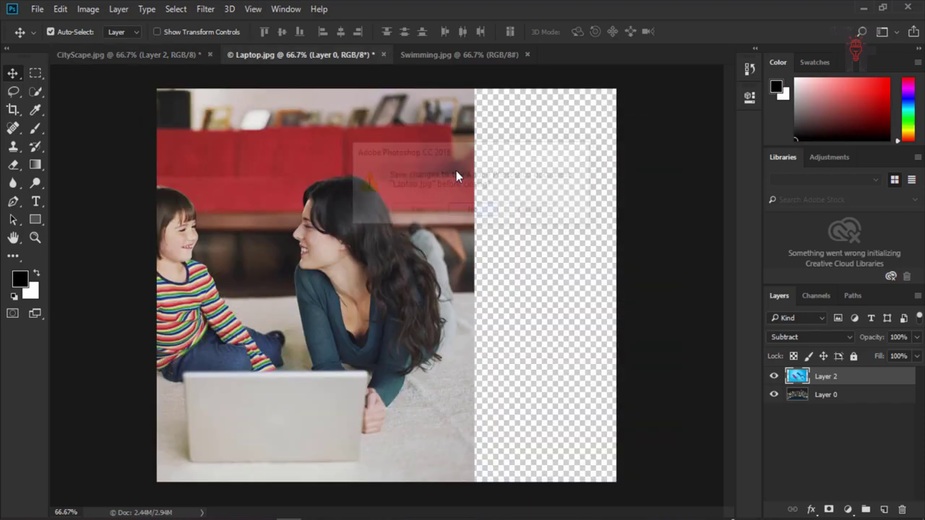
left_click(352, 55)
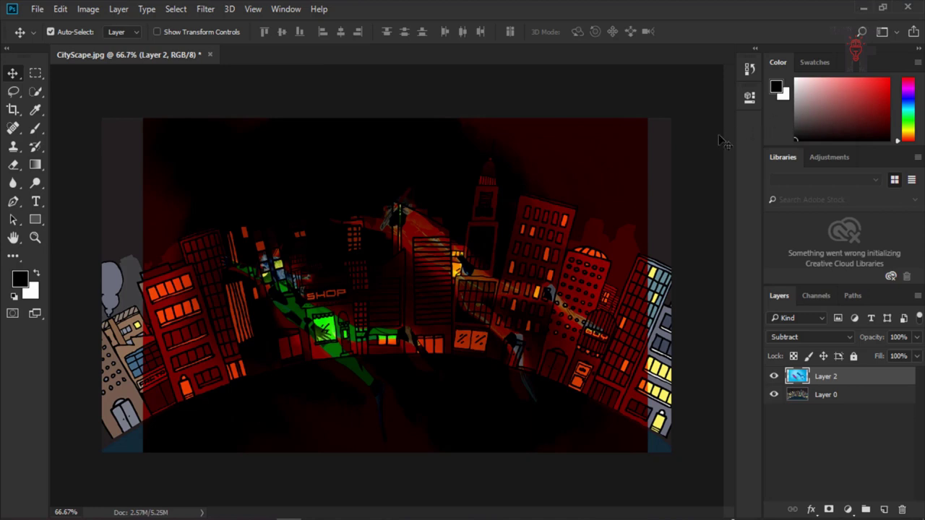
Close CityScape.jpg and exit Photoshop, leaving no documents open
left_click(893, 31)
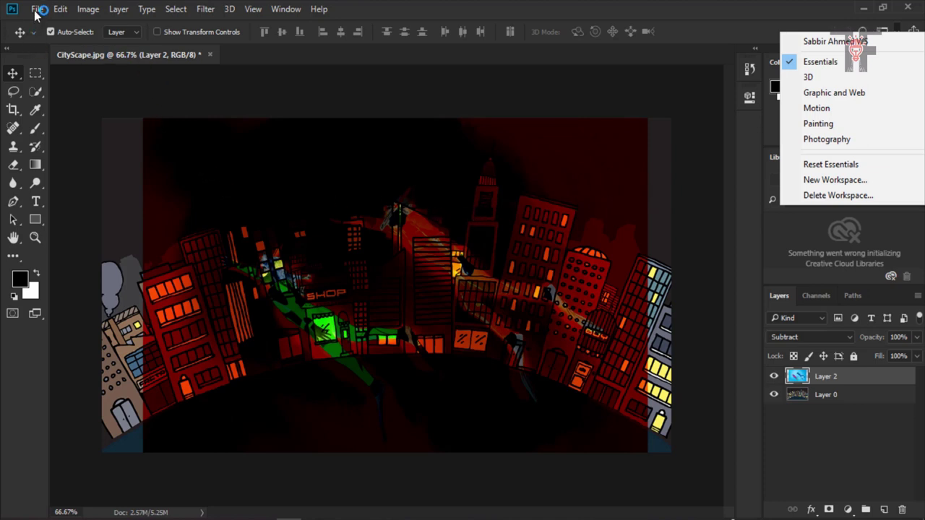
left_click(240, 51)
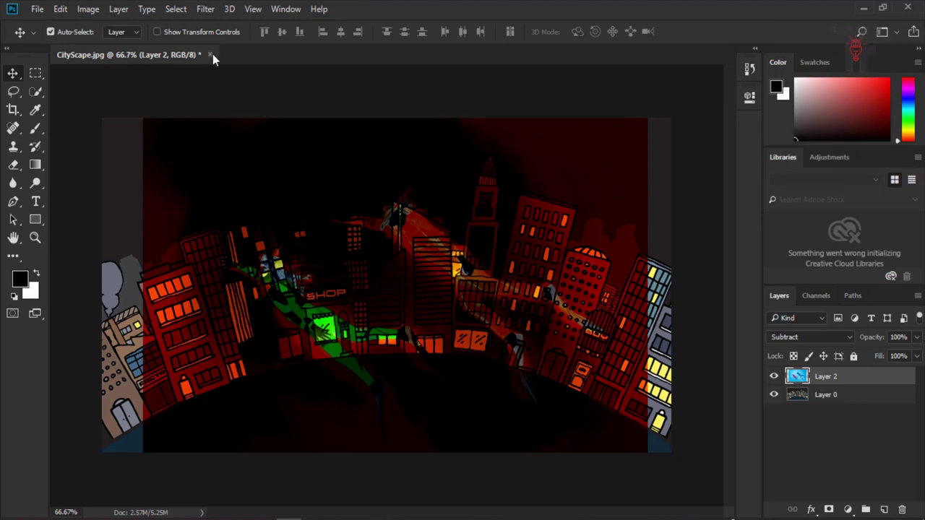
left_click(210, 54)
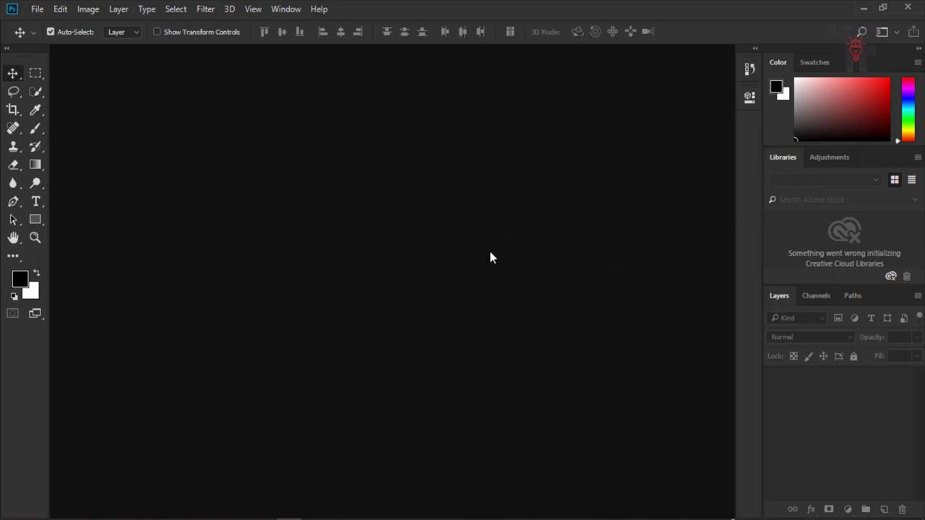
left_click(908, 7)
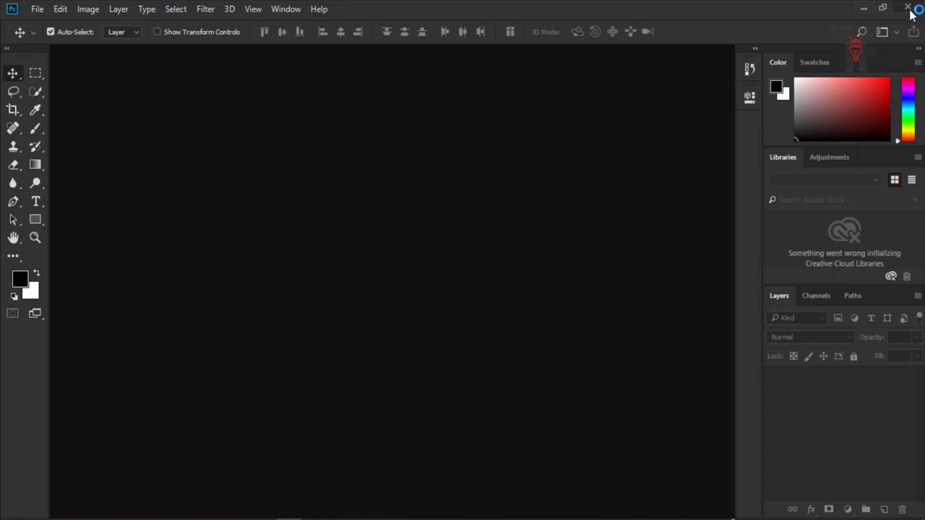